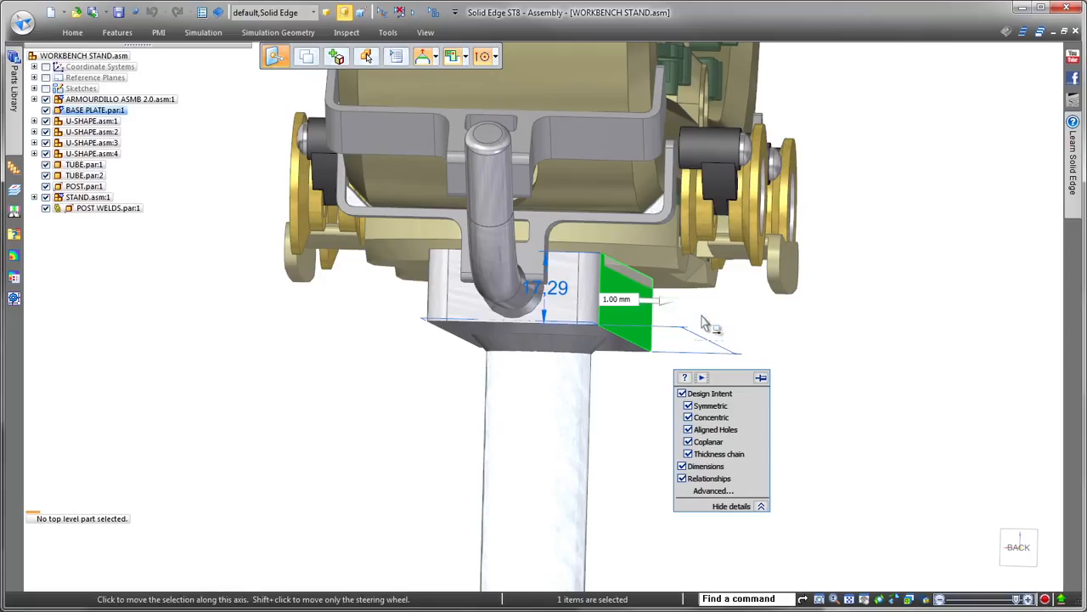
# Step: Widen the base plate symmetrically by moving its side face 11 mm outward
pyautogui.press('Escape')
pyautogui.click(666, 301)
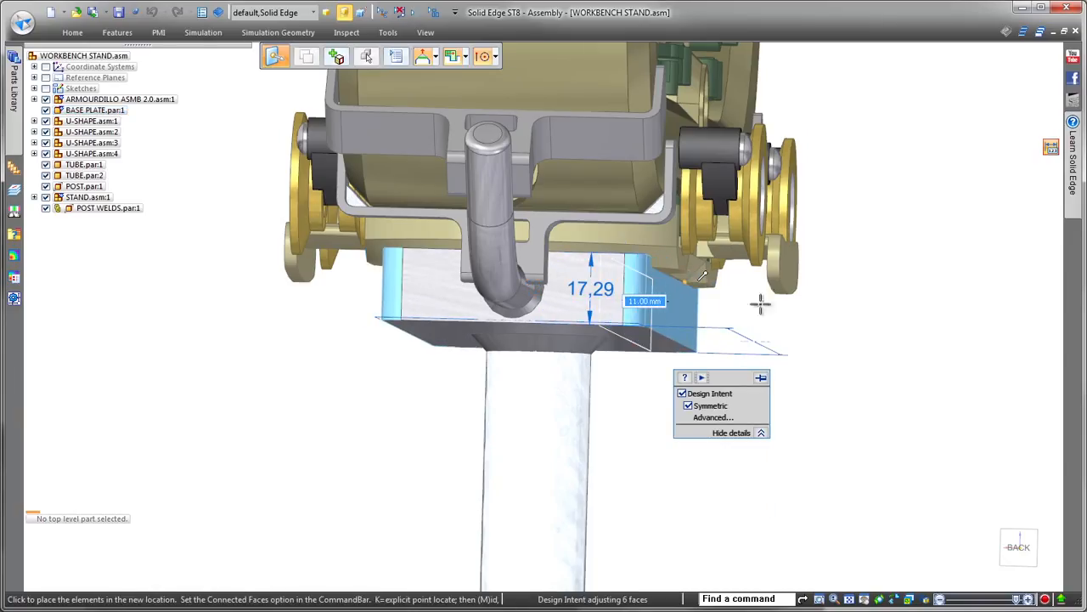
pyautogui.click(887, 357)
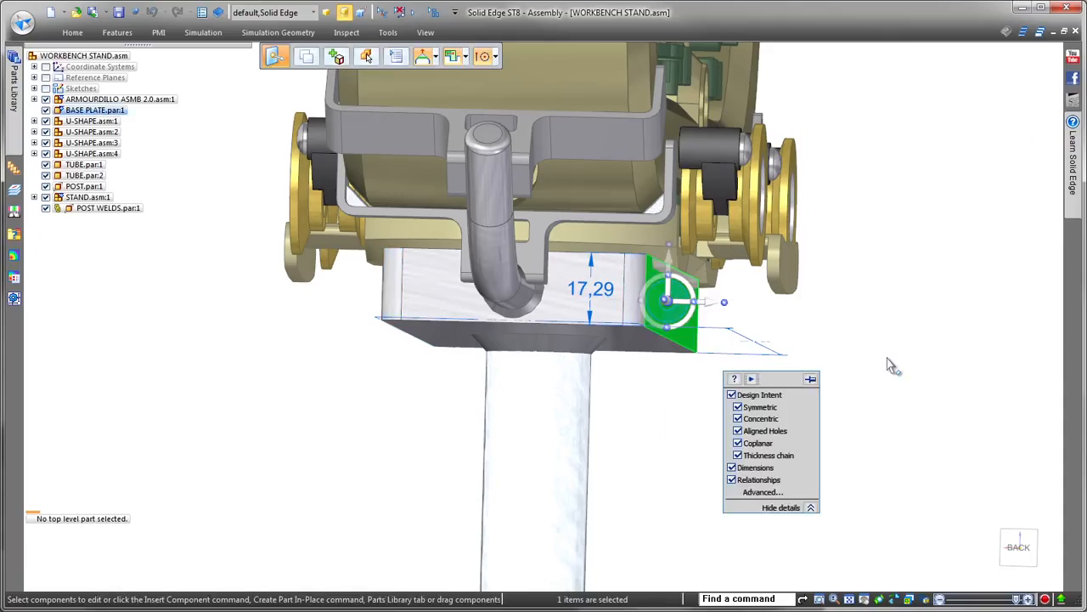
pyautogui.press('Escape')
pyautogui.moveTo(887, 365); pyautogui.dragTo(849, 387, button='middle')
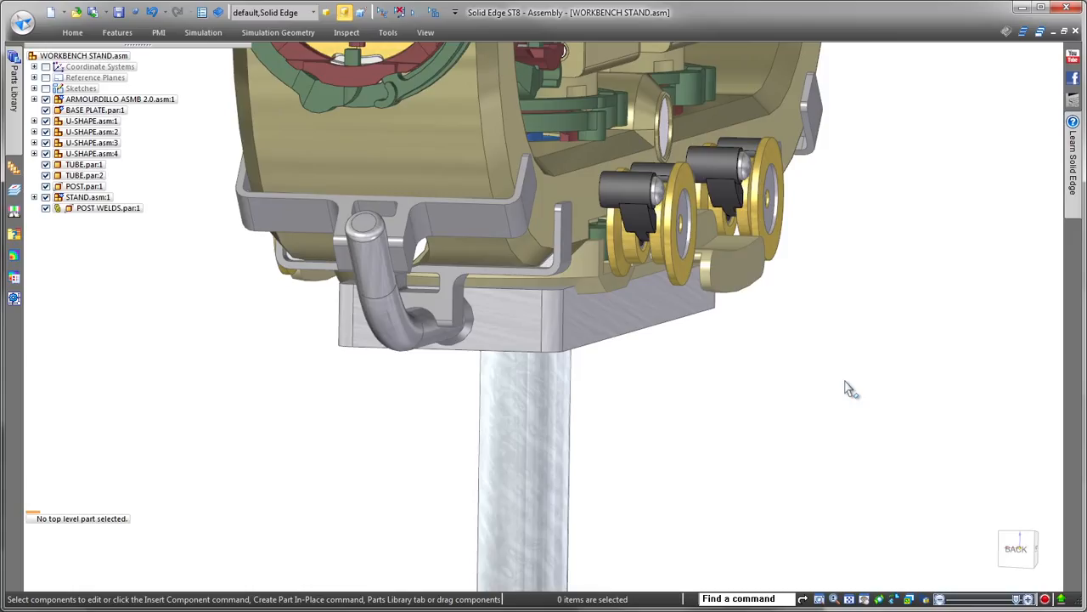
# Step: Edit the base plate in place and hide the ARMOURDILLO ASMB 2.0 assembly to expose the plate's top
pyautogui.click(683, 299)
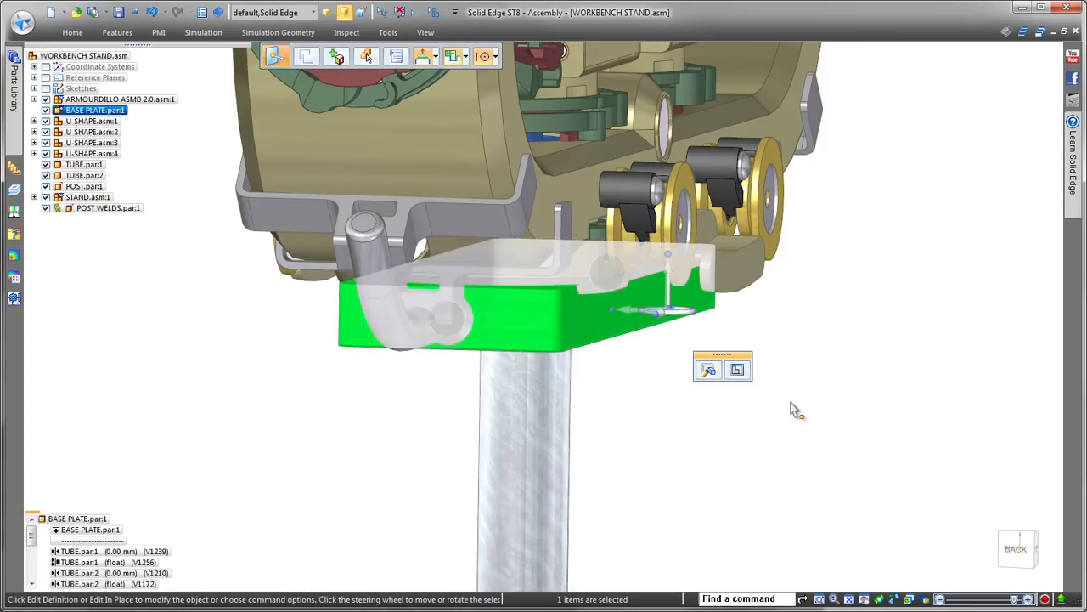
pyautogui.click(736, 369)
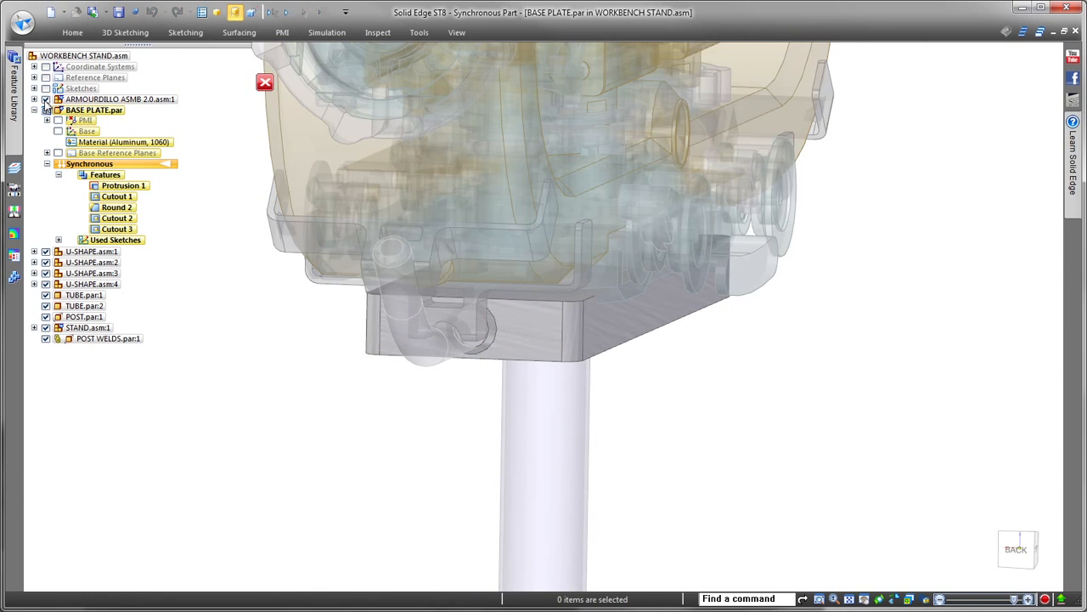
pyautogui.click(46, 100)
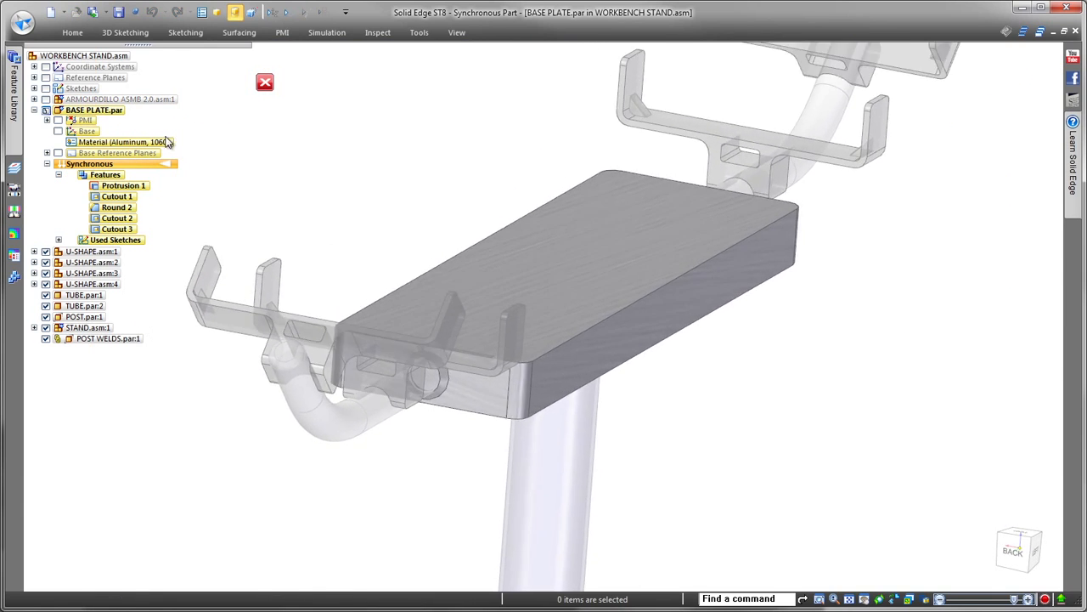
# Step: Subtract the robot's bottom body from the base plate with a Boolean operation
pyautogui.click(72, 32)
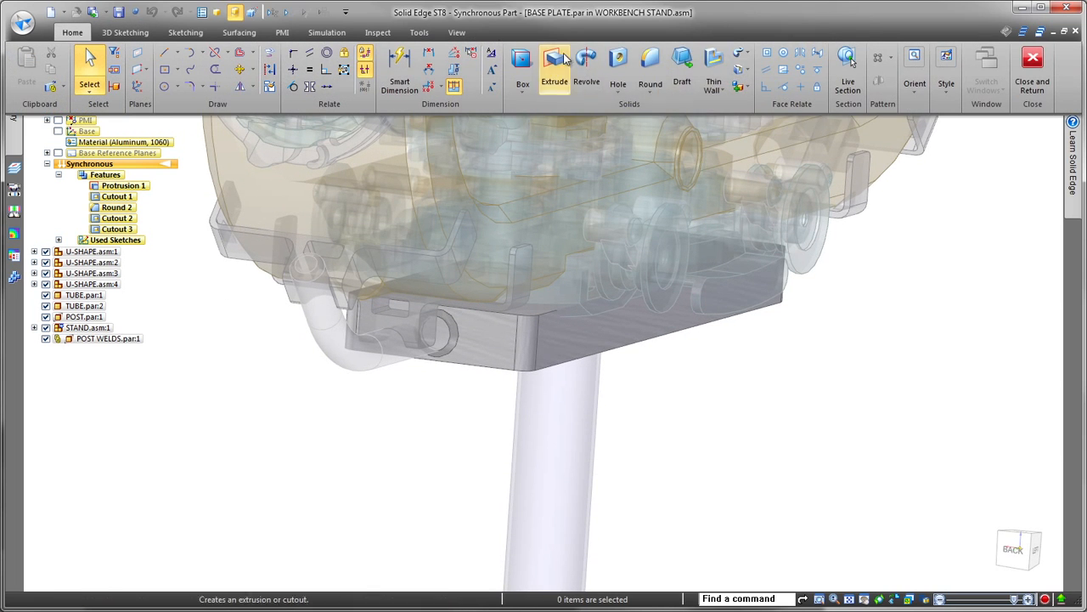
pyautogui.click(745, 86)
pyautogui.click(769, 157)
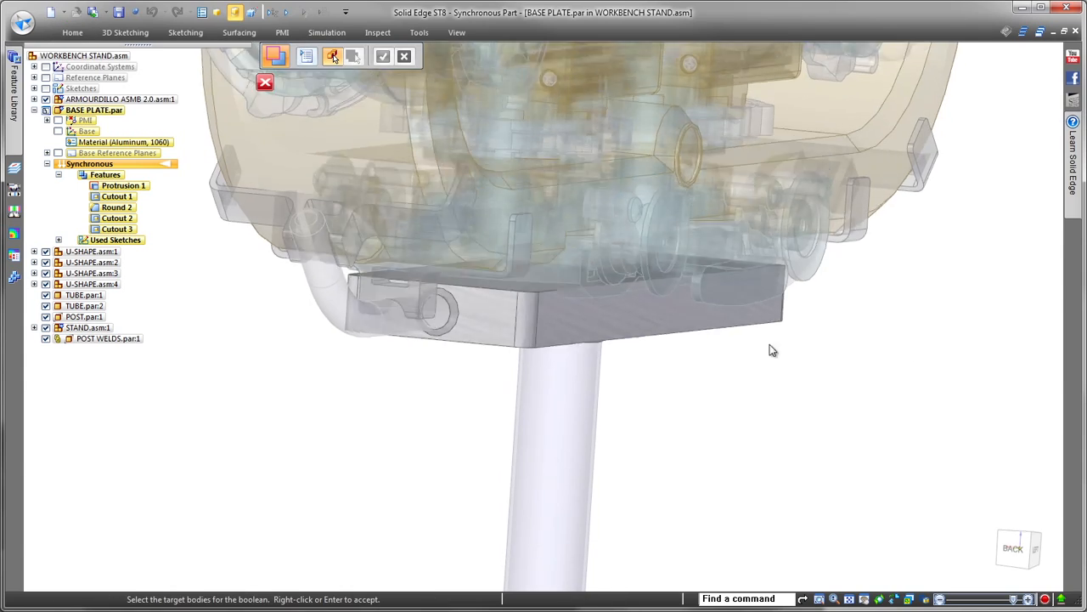
pyautogui.click(643, 316)
pyautogui.rightClick(883, 422)
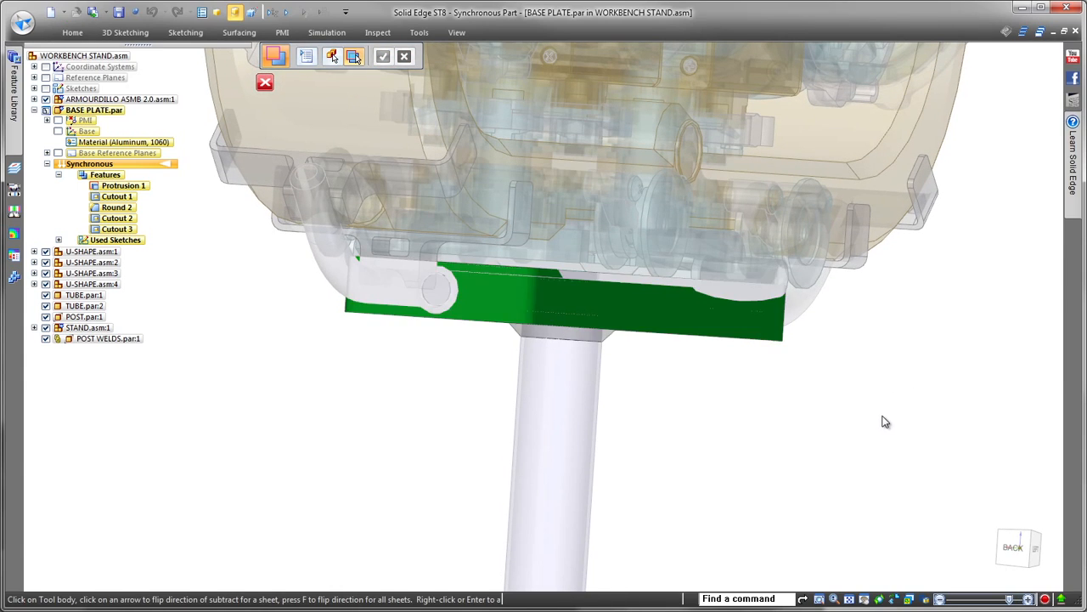
pyautogui.moveTo(883, 423); pyautogui.dragTo(964, 434, button='middle')
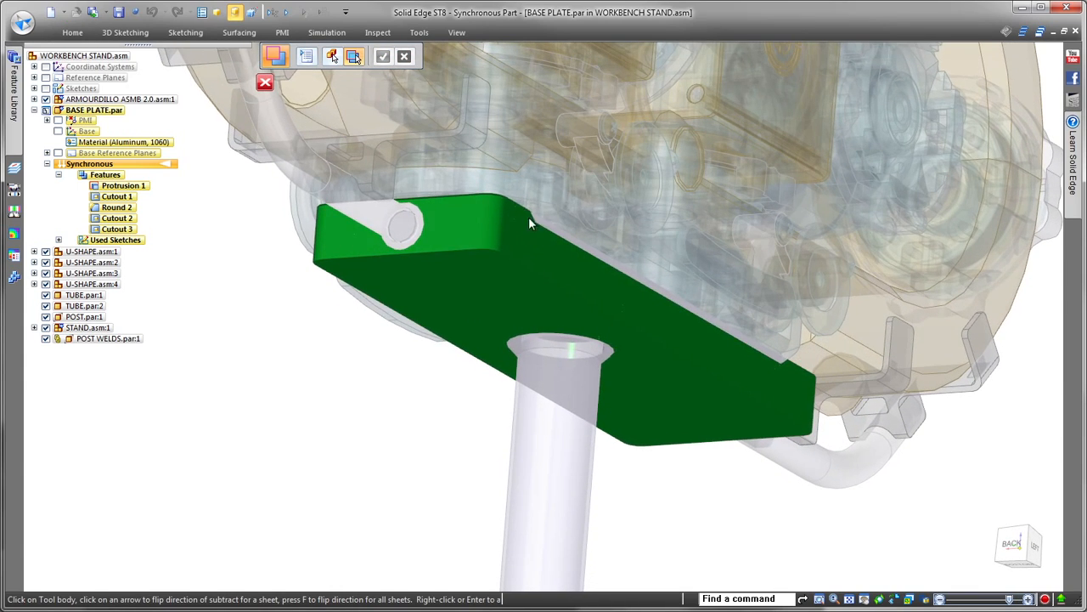
pyautogui.click(549, 215)
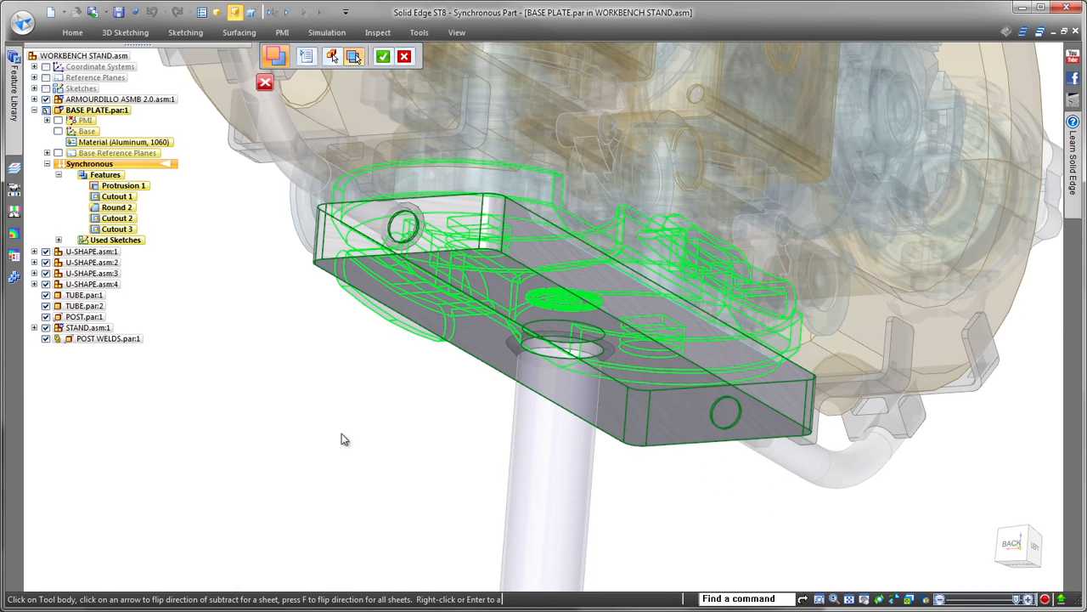
pyautogui.rightClick(287, 431)
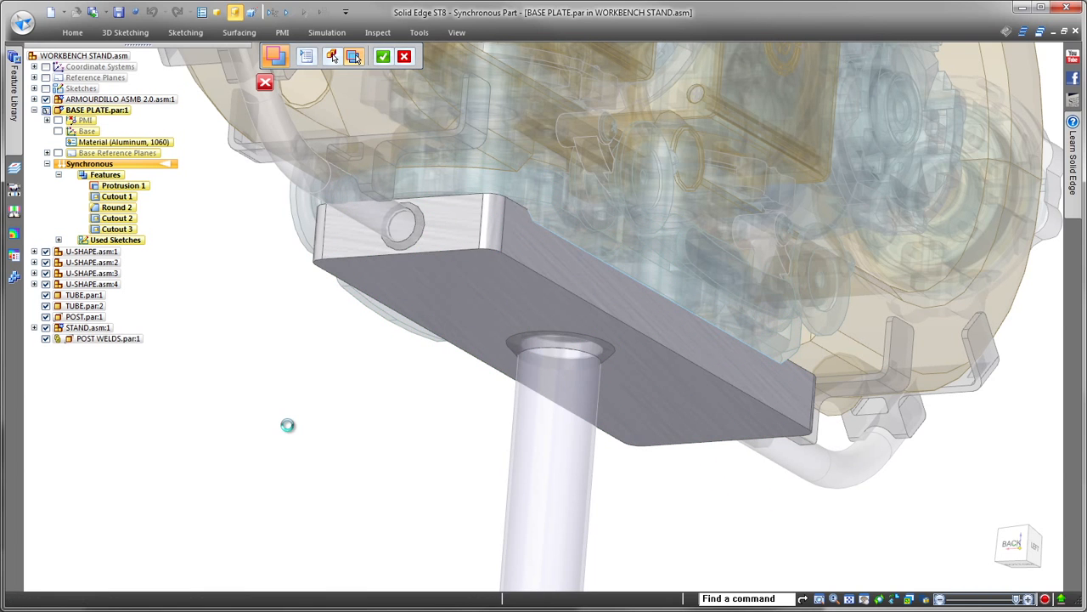
# Step: Hide the ARMOURDILLO ASMB 2.0 assembly, inspect the subtracted plate from above and end the Subtract command
pyautogui.moveTo(287, 426); pyautogui.dragTo(270, 443, button='middle')
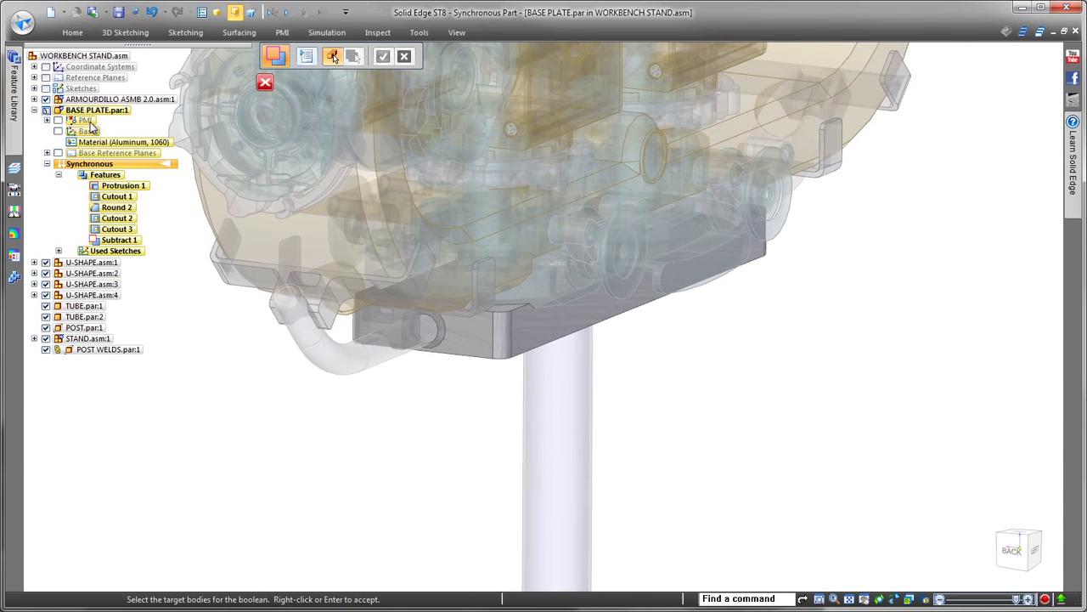
pyautogui.click(46, 99)
pyautogui.moveTo(889, 133); pyautogui.dragTo(561, 173, button='middle')
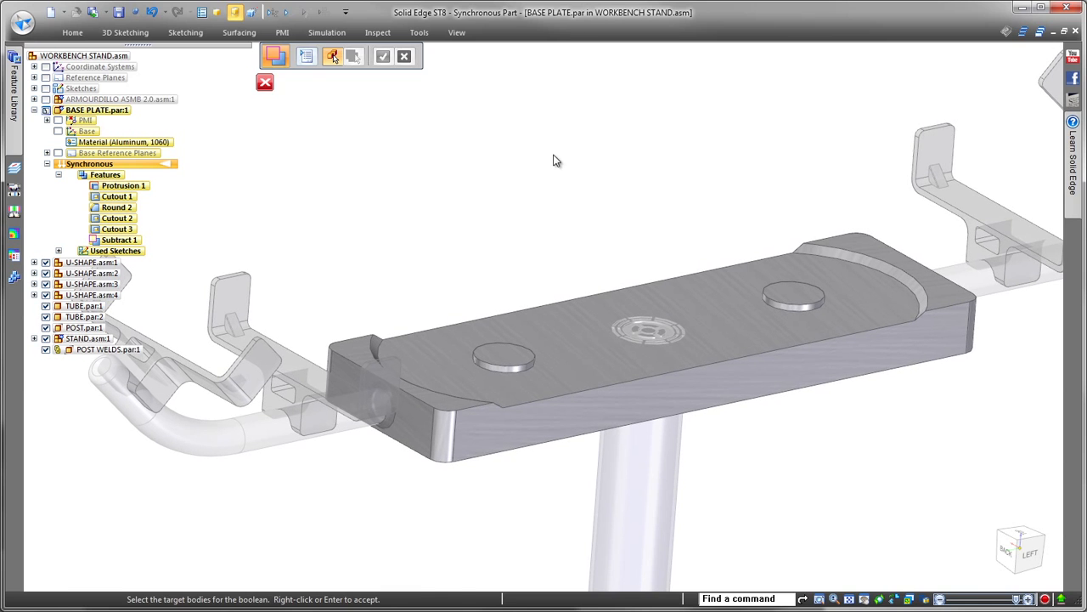
pyautogui.press('Escape')
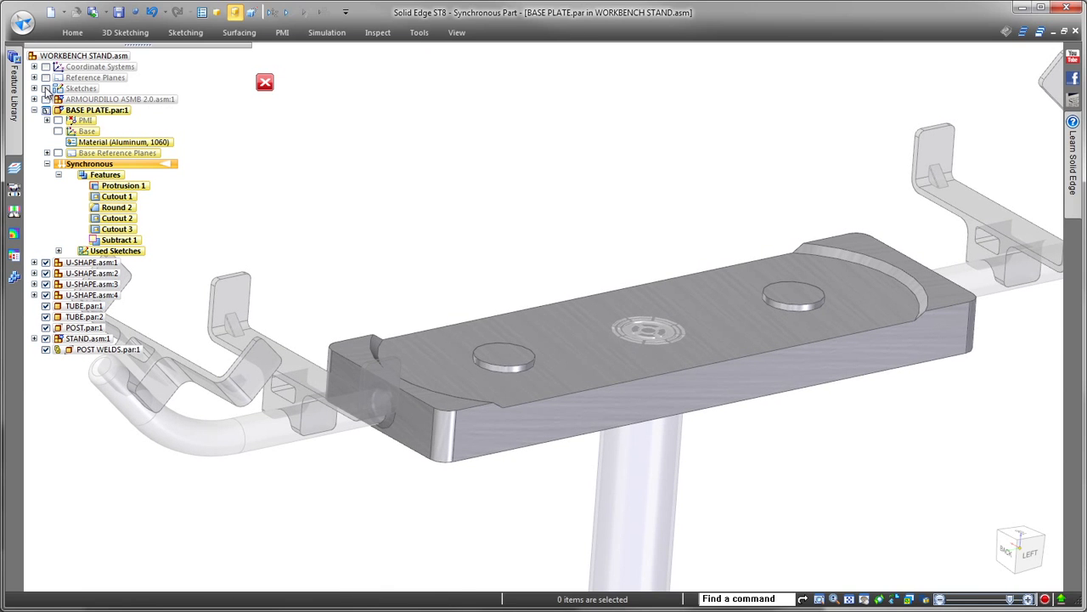
# Step: Cut the central profile of the assembly sketch across the base plate's middle with Extrude, and hide the sketches and PMI
pyautogui.click(46, 88)
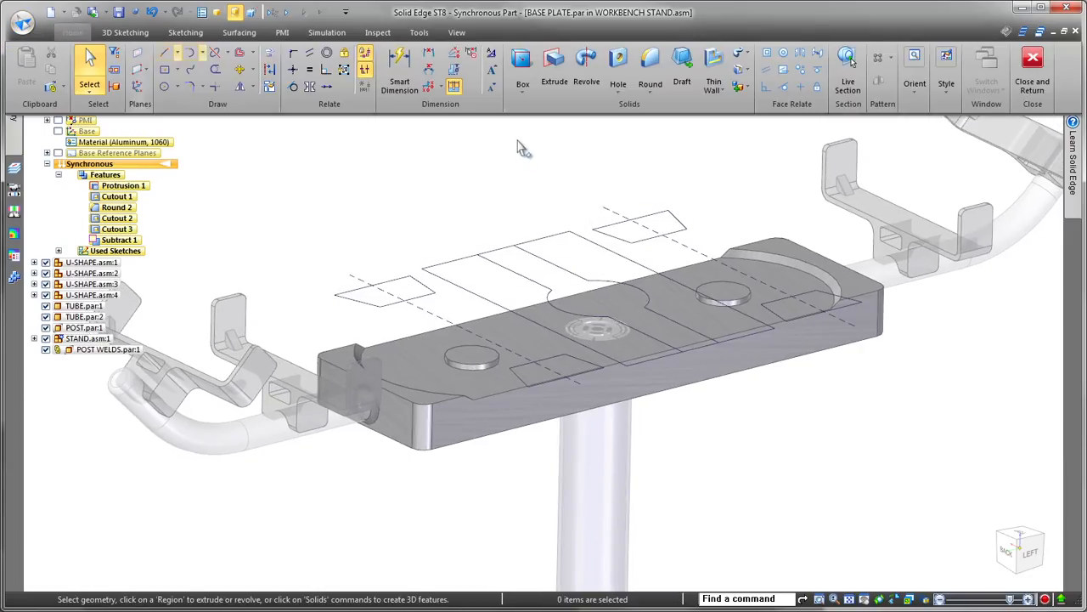
pyautogui.click(554, 59)
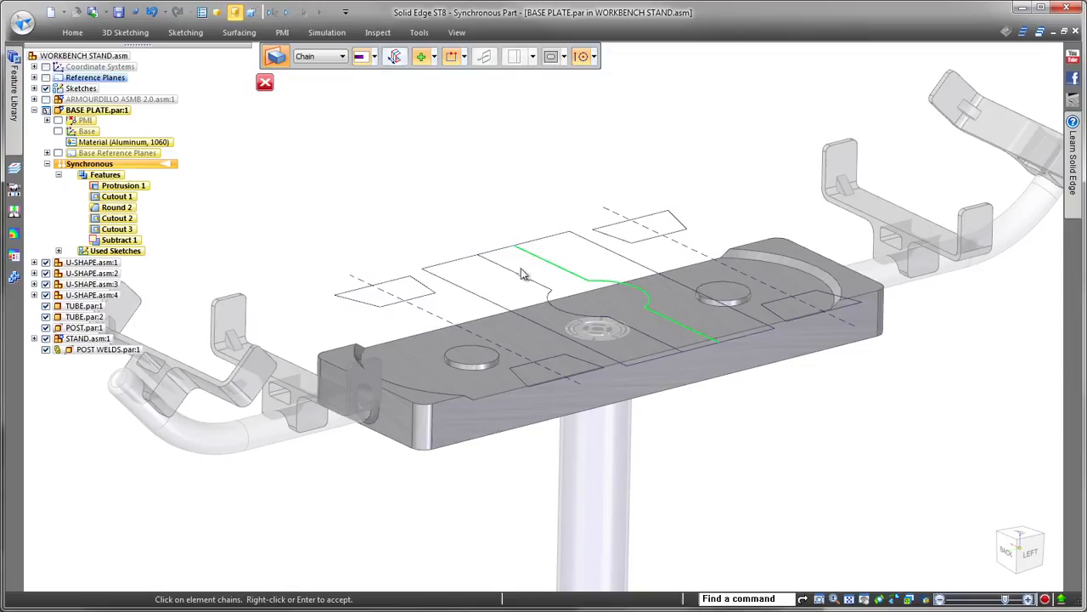
pyautogui.click(698, 349)
pyautogui.rightClick(752, 416)
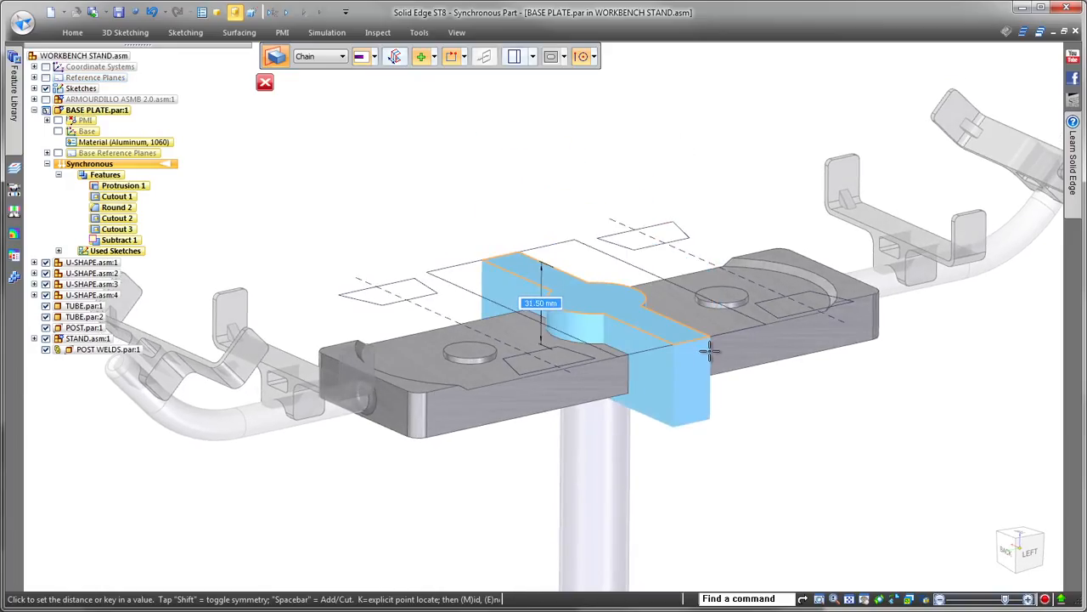
pyautogui.press('space')
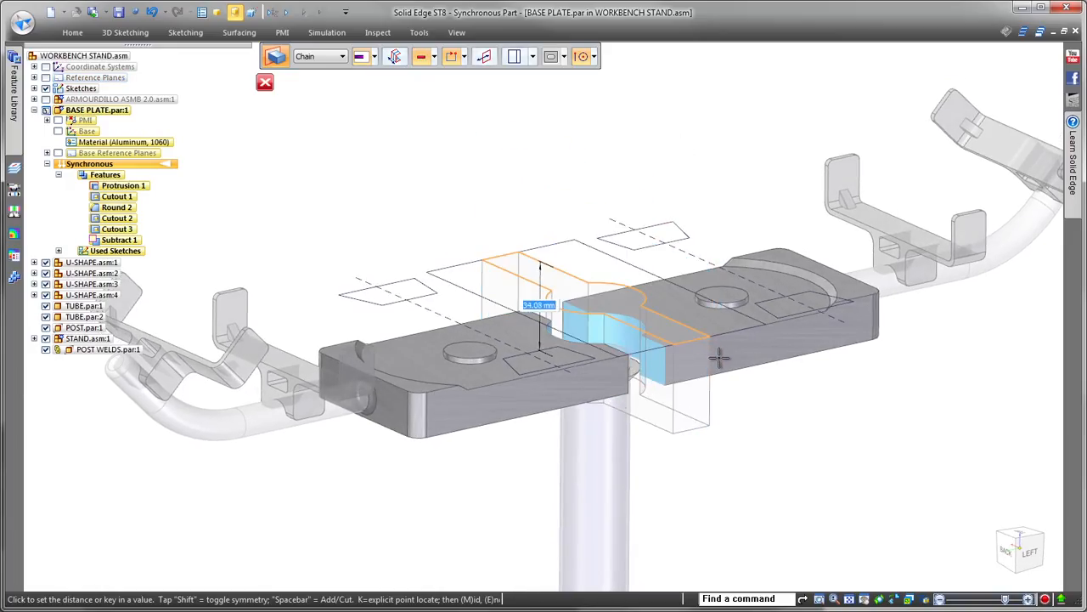
pyautogui.click(719, 357)
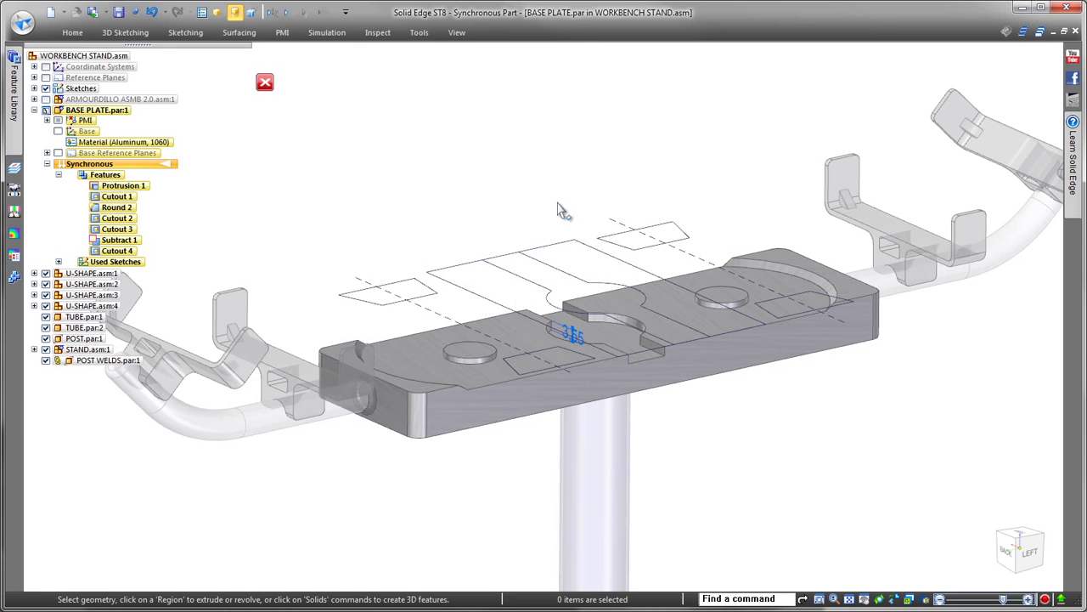
pyautogui.click(46, 89)
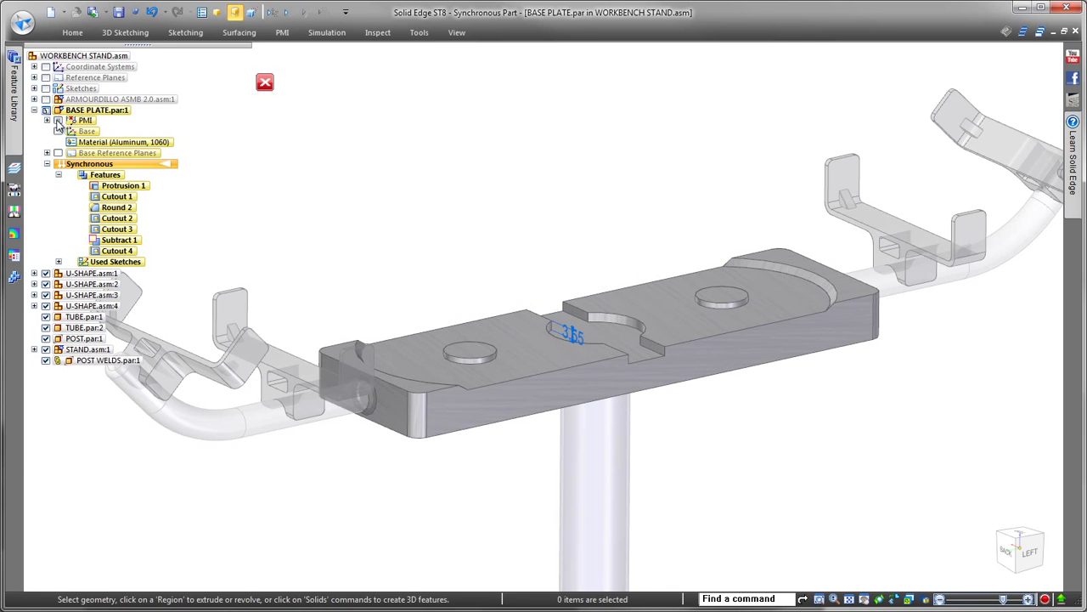
pyautogui.click(58, 120)
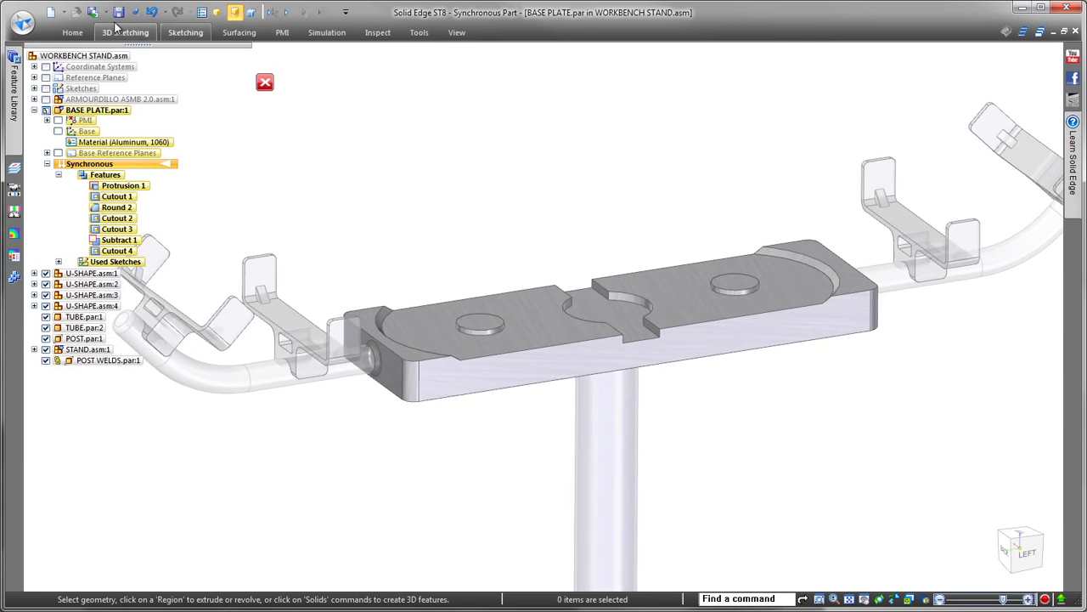
# Step: Round the edges of the base plate's top face around the central cutout using face selection
pyautogui.click(72, 33)
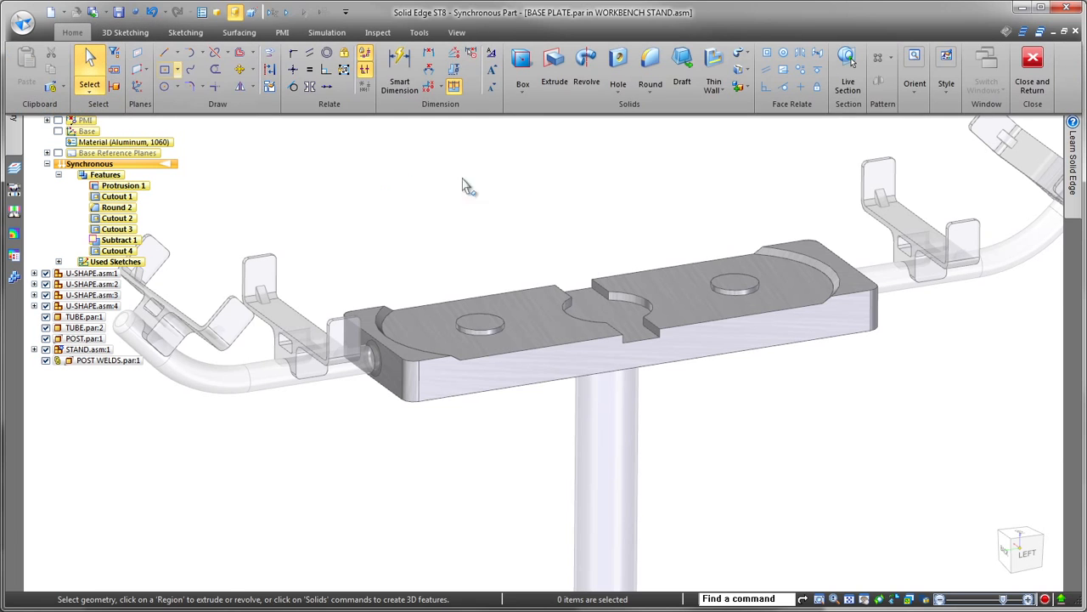
pyautogui.click(651, 68)
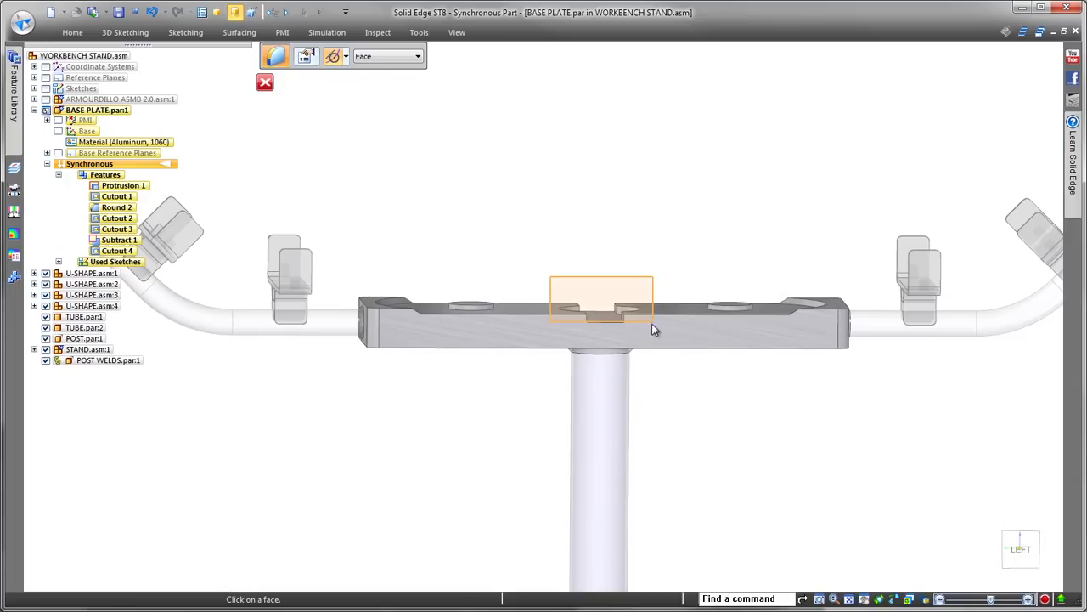
pyautogui.click(673, 310)
pyautogui.moveTo(666, 169); pyautogui.dragTo(626, 109, button='middle')
pyautogui.scroll(-3, 661, 112)
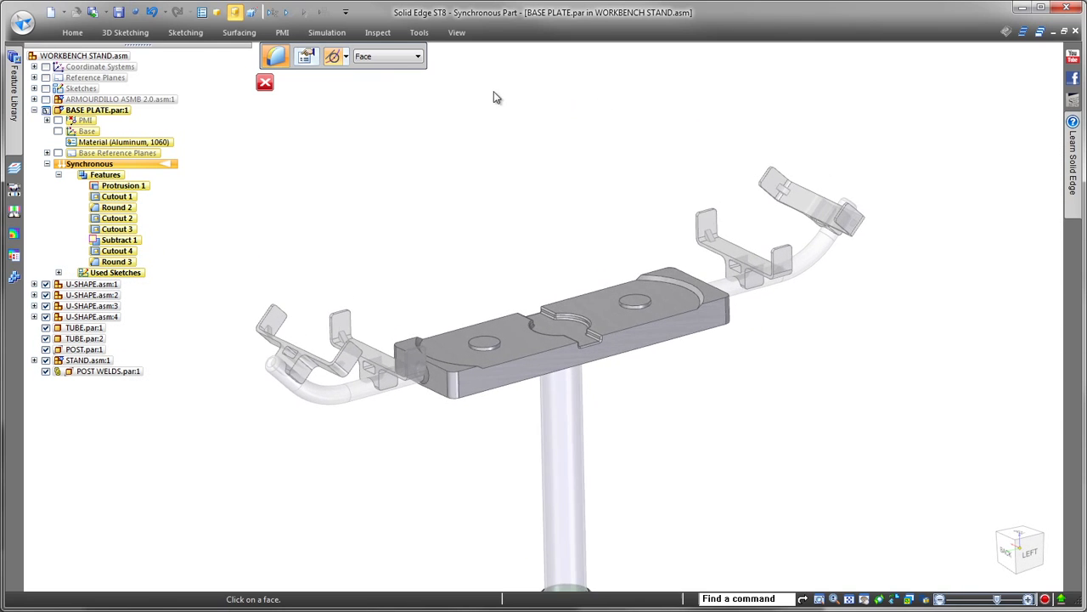
# Step: Return to the assembly, redisplay the robot and apply the Stand display configuration
pyautogui.click(265, 84)
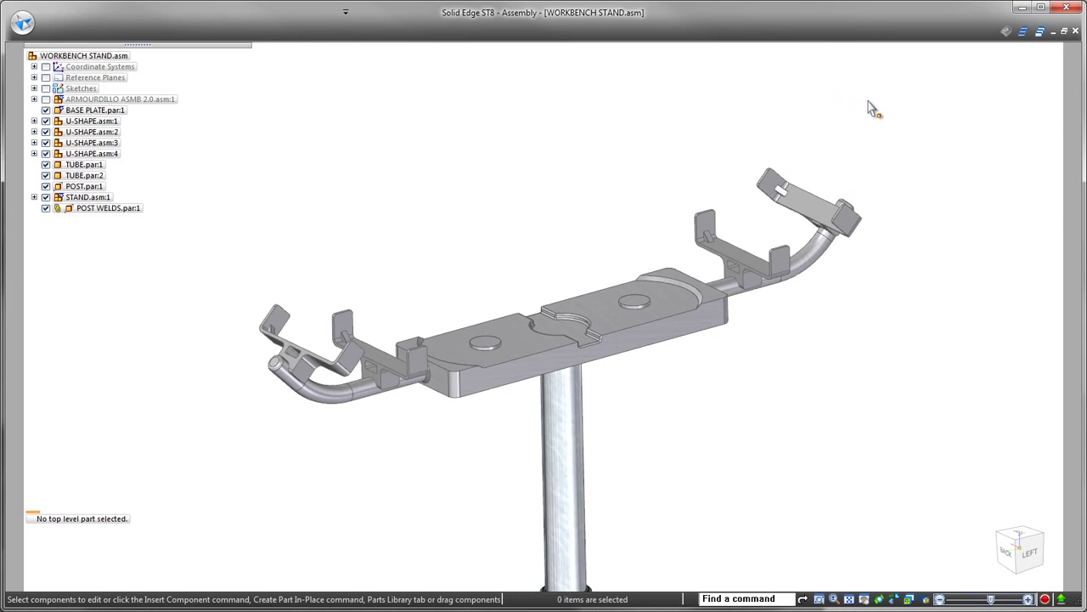
pyautogui.click(45, 99)
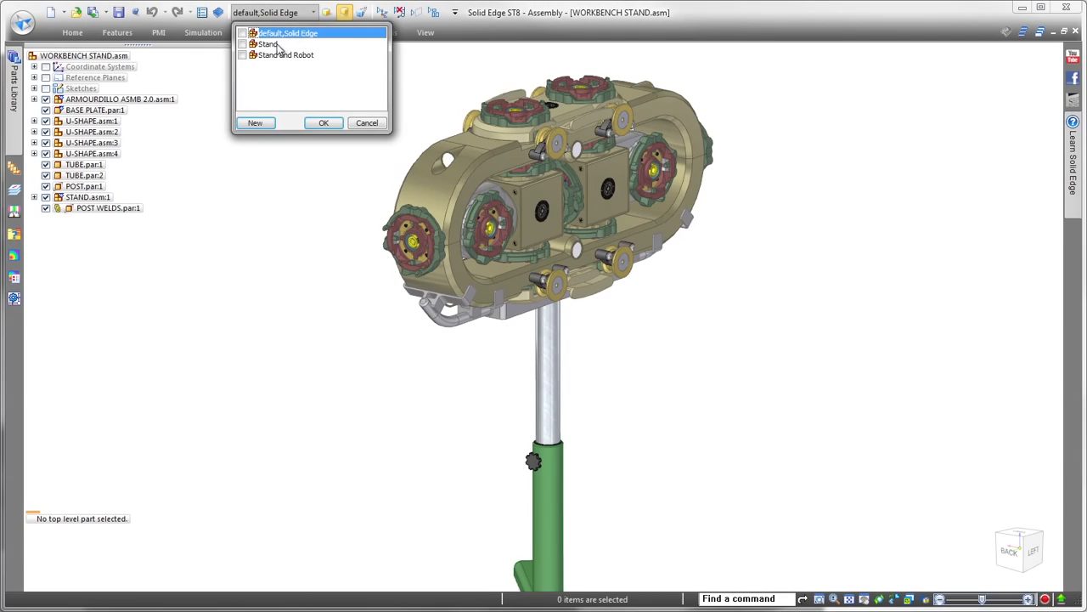
pyautogui.click(323, 123)
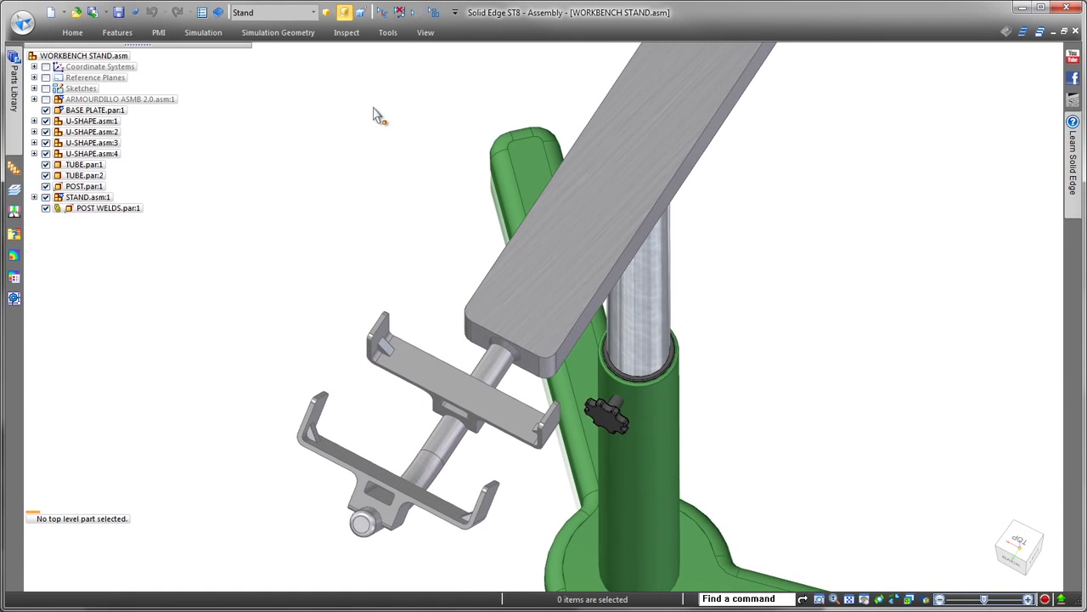
# Step: Create a steel part in place named FIXTURE WELDS from the ISO WELD BEADS Part.par template
pyautogui.click(72, 32)
pyautogui.click(308, 75)
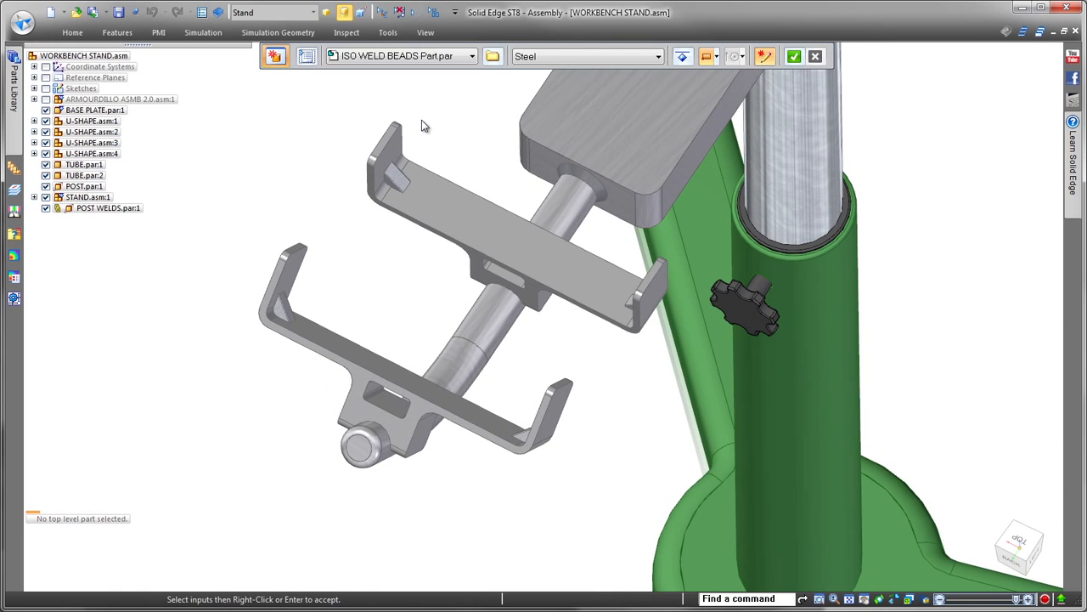
pyautogui.click(494, 57)
pyautogui.click(493, 244)
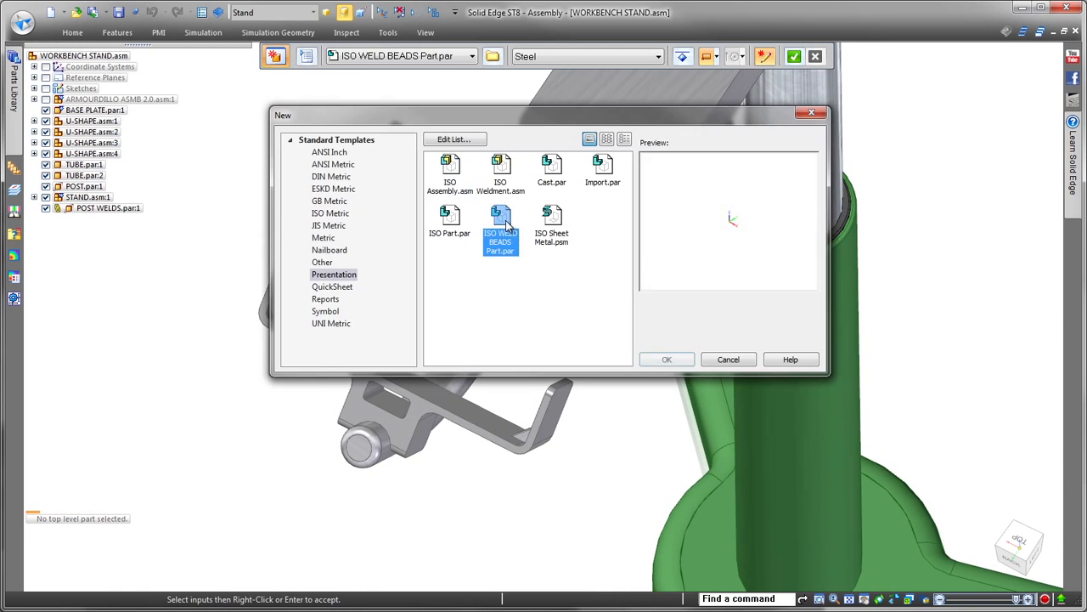
pyautogui.doubleClick(491, 244)
pyautogui.click(794, 57)
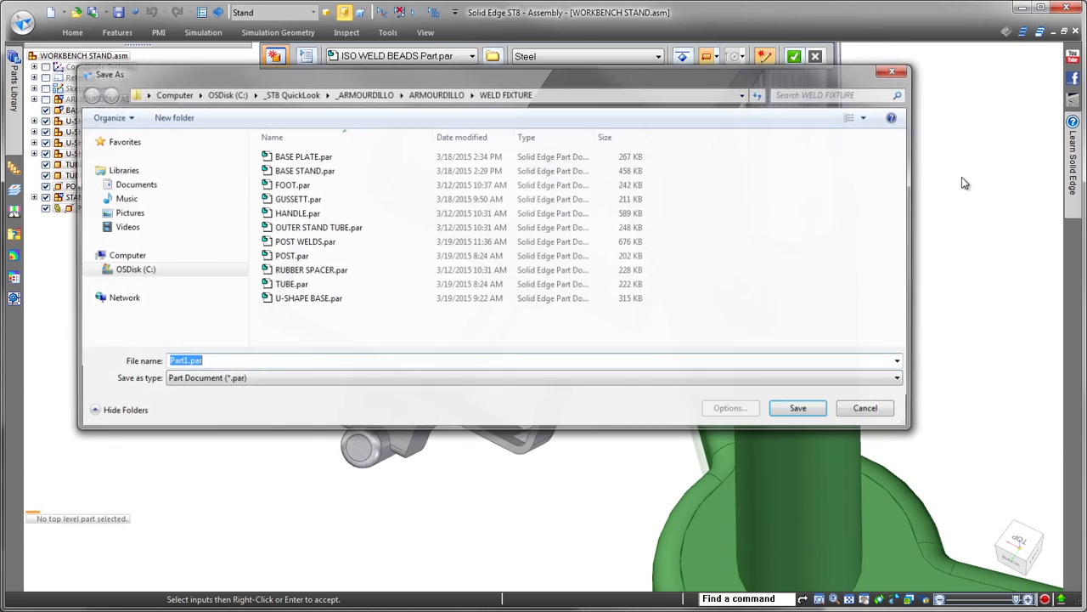
pyautogui.write('FIXTURE WELDS')
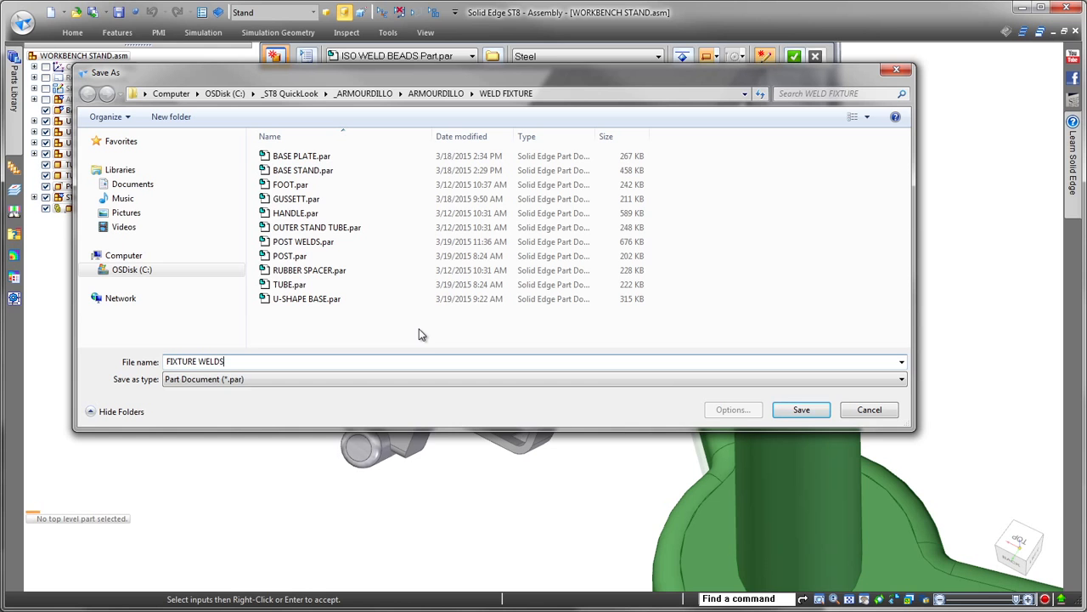
pyautogui.click(786, 408)
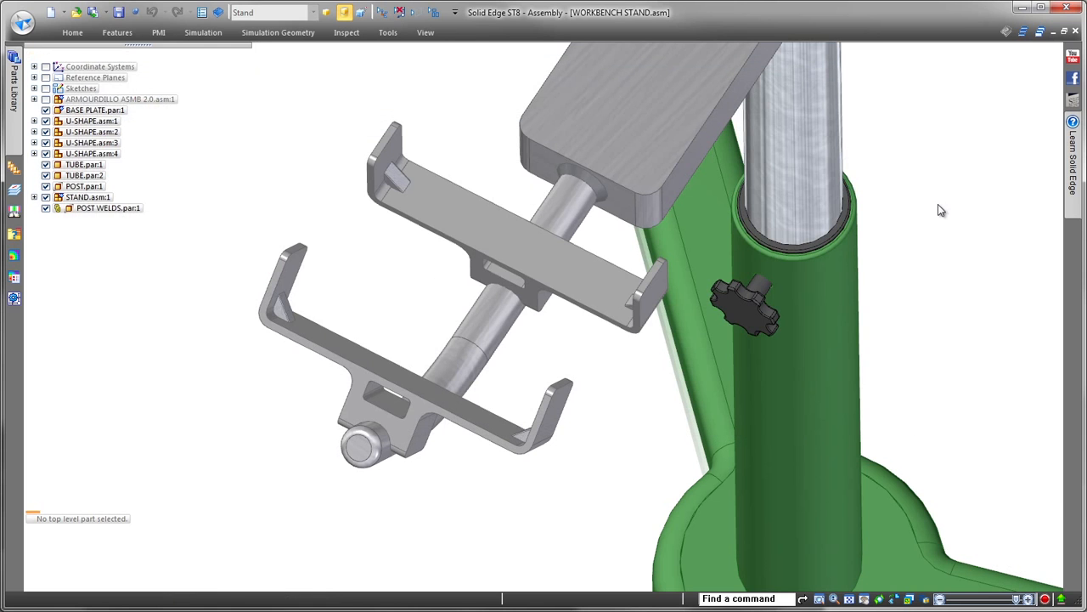
# Step: Create a fillet weld with 3 mm base thickness, using the tube as base faces and the outermost U-shape fixture's end faces as target
pyautogui.click(73, 33)
pyautogui.click(739, 54)
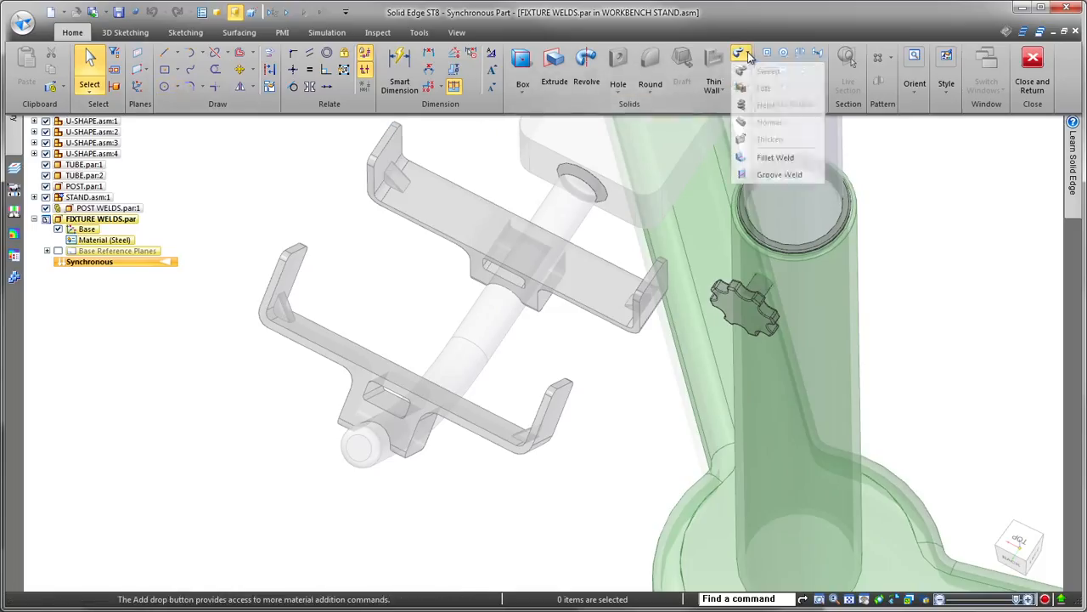
pyautogui.click(739, 155)
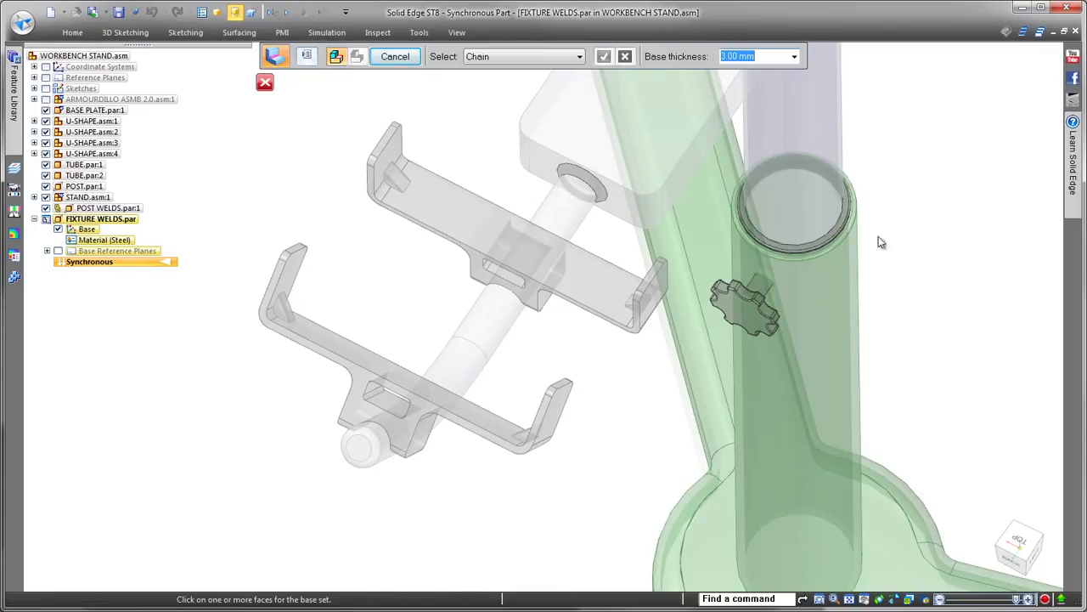
pyautogui.click(385, 459)
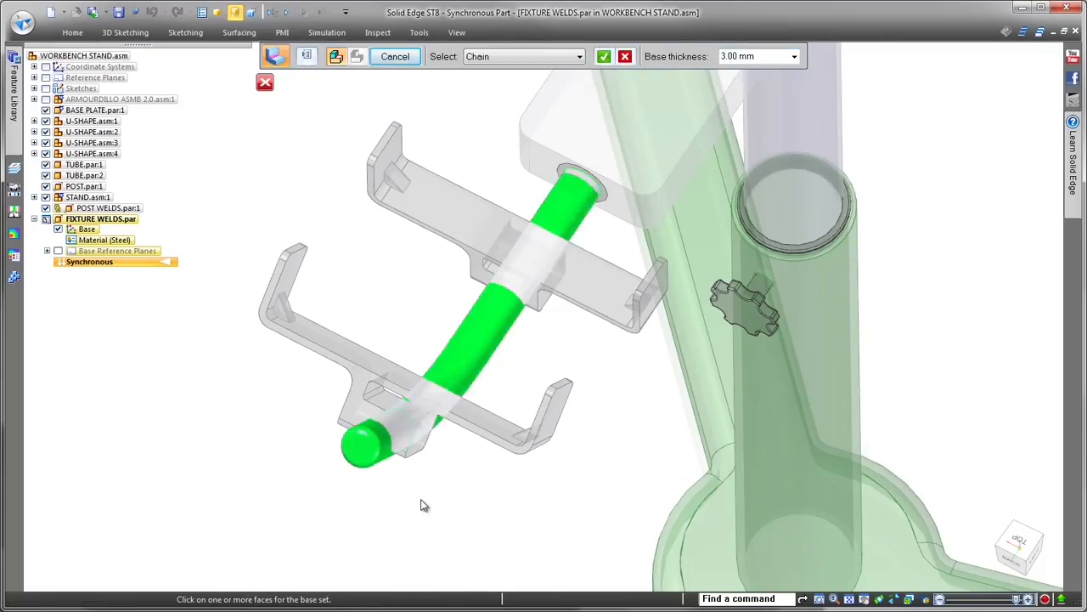
pyautogui.rightClick(422, 504)
pyautogui.click(361, 411)
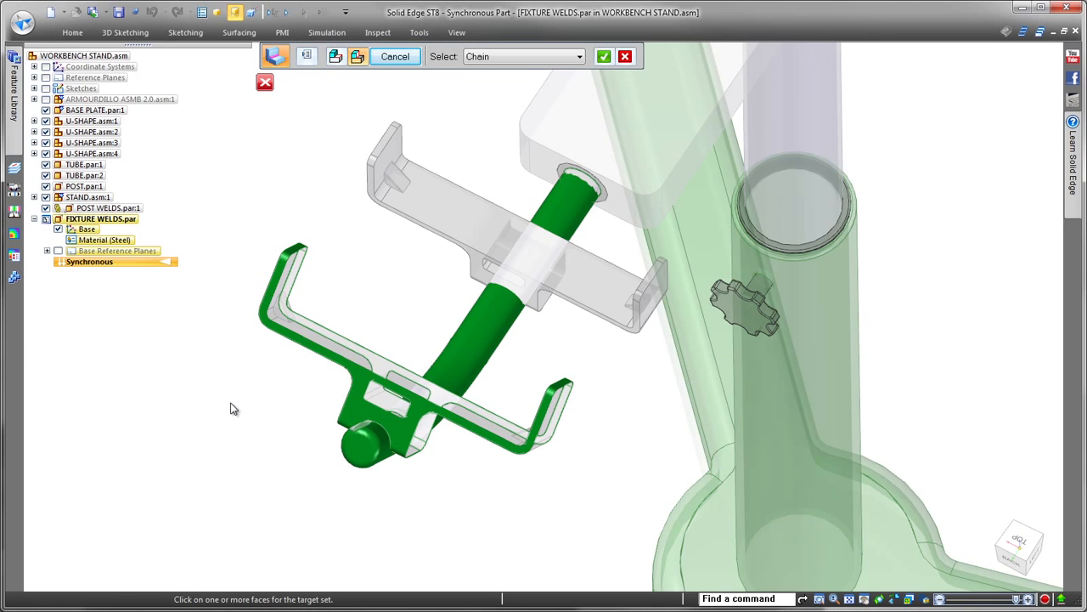
pyautogui.rightClick(229, 408)
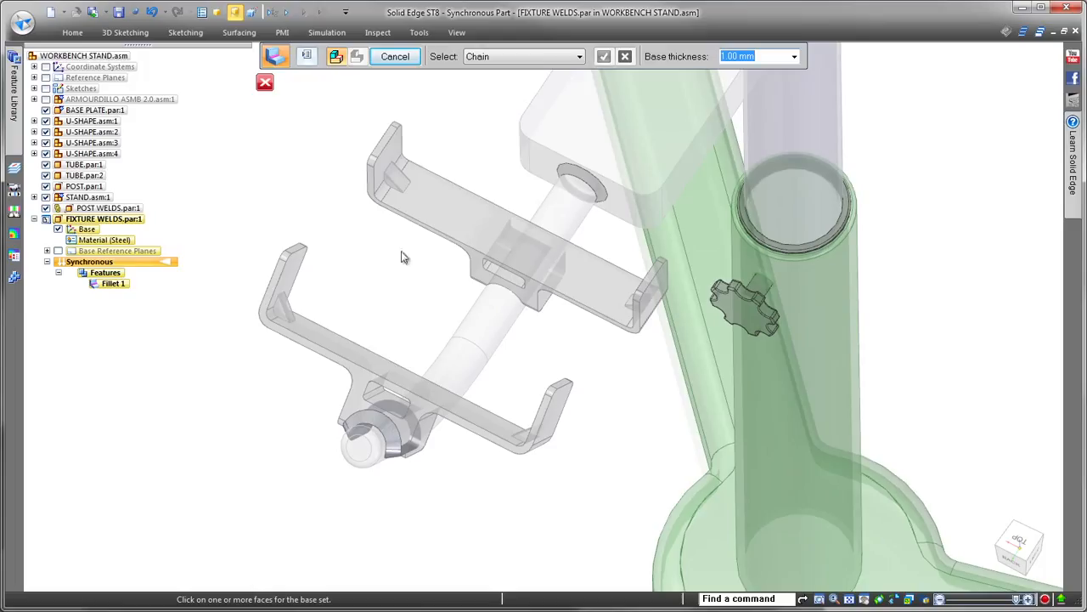
# Step: Fillet weld both gussets to the outermost U-shape's inner faces with 1 mm base thickness, and save and close the part
pyautogui.click(360, 348)
pyautogui.rightClick(369, 257)
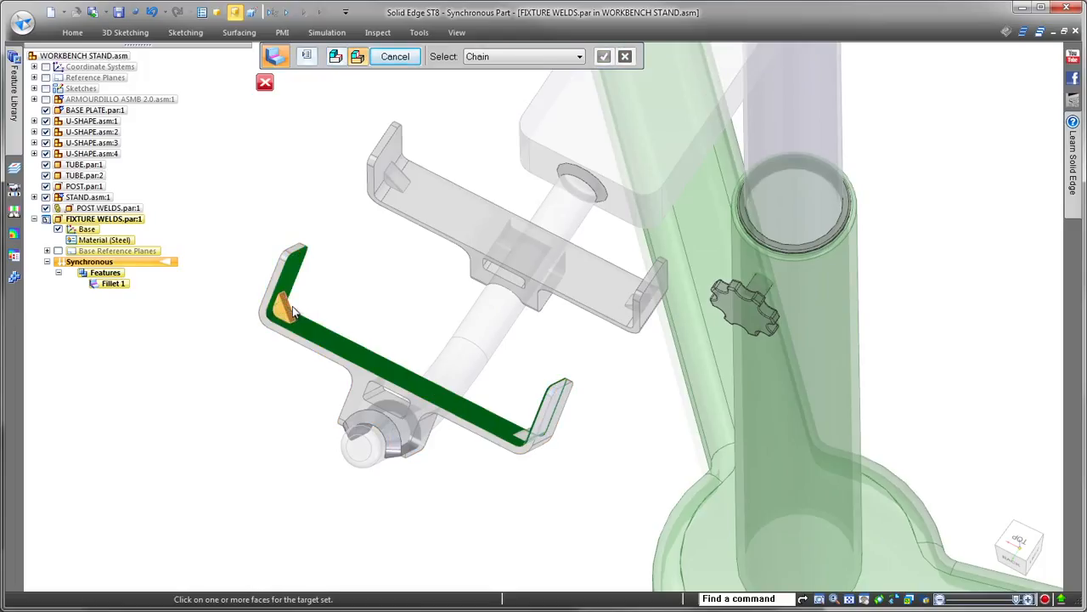
pyautogui.rightClick(525, 432)
pyautogui.click(594, 448)
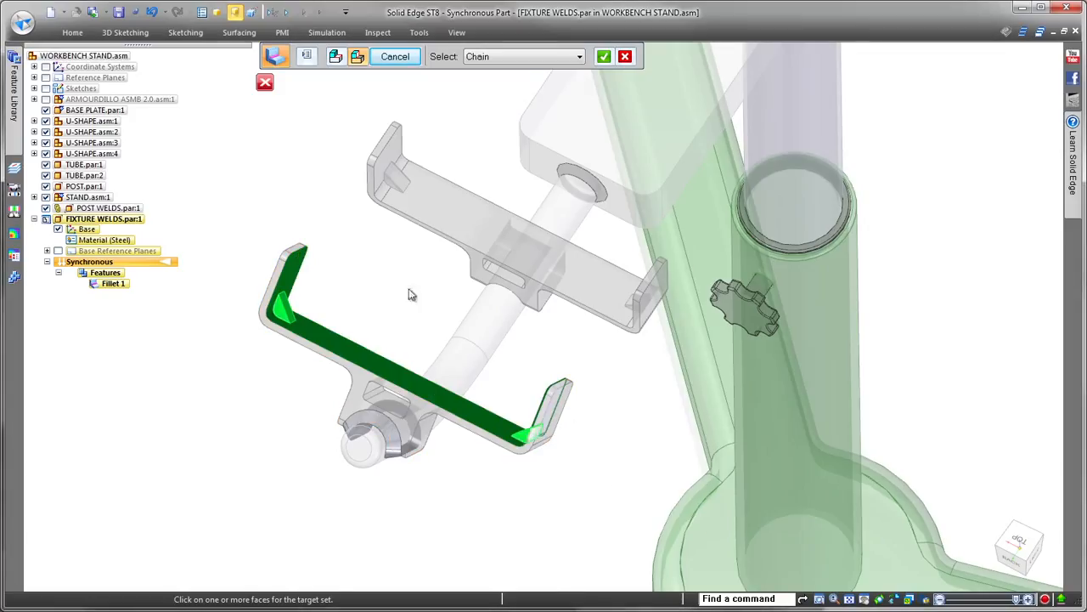
pyautogui.rightClick(376, 268)
pyautogui.rightClick(375, 268)
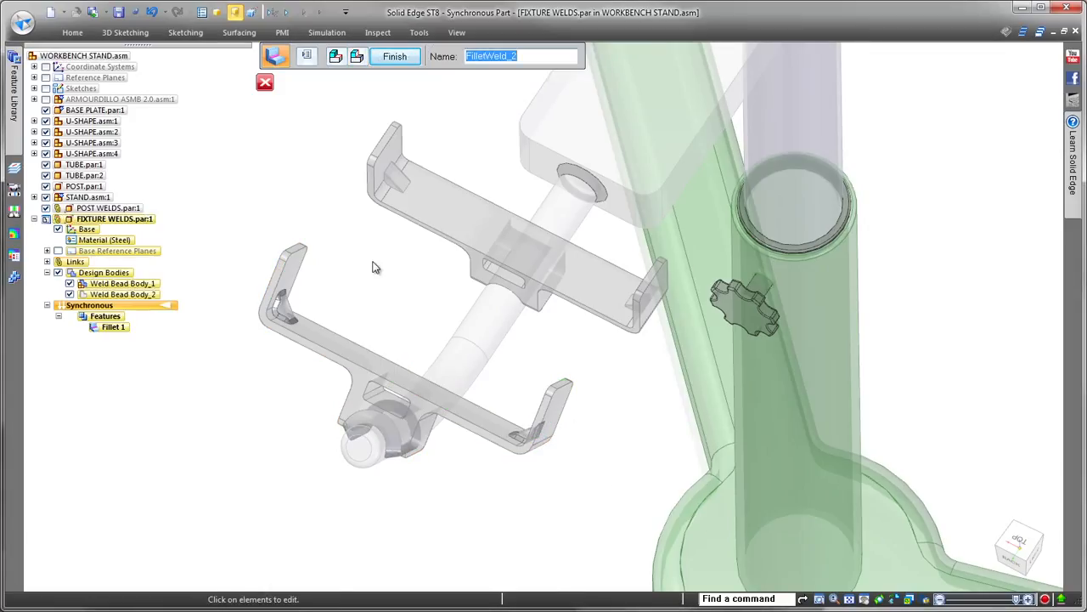
pyautogui.rightClick(375, 267)
pyautogui.press('Escape')
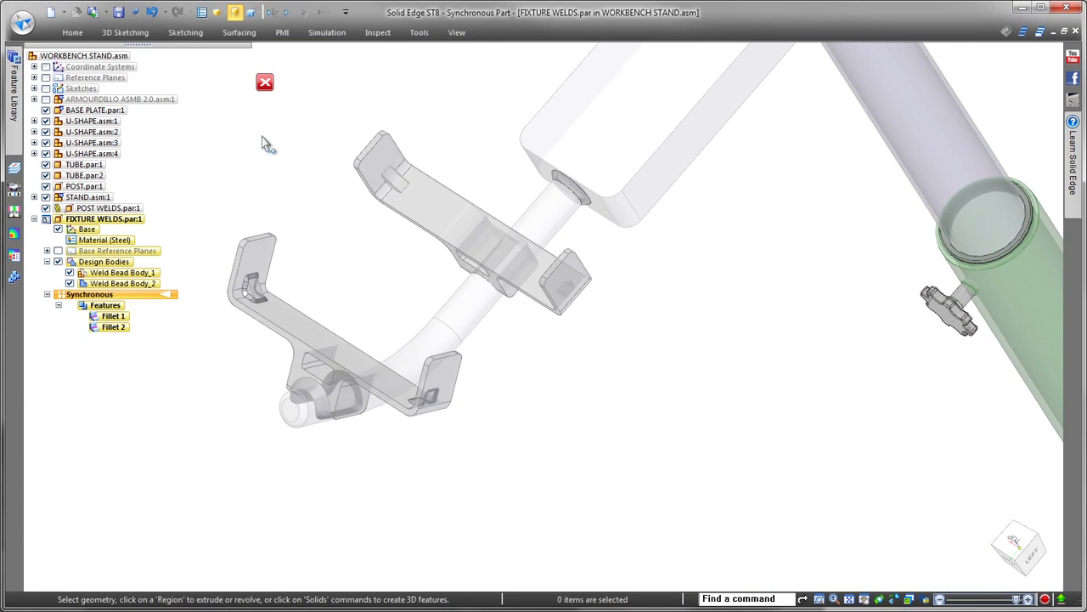
pyautogui.click(117, 13)
pyautogui.click(265, 83)
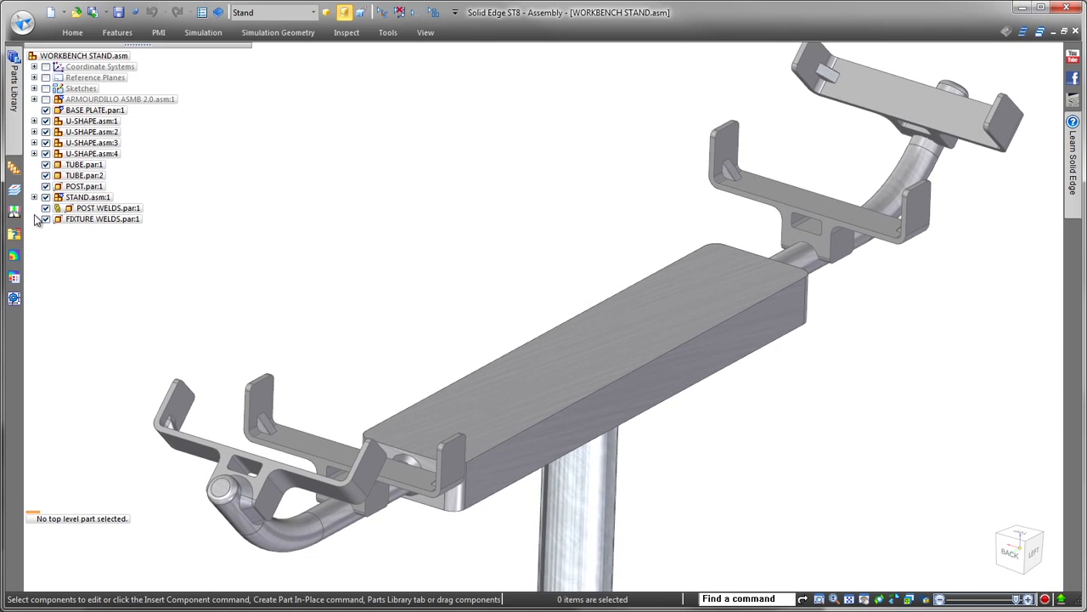
# Step: Duplicate the FIXTURE WELDS part from U-SHAPE.asm:4 onto all matching U-shape occurrences in the assembly
pyautogui.click(117, 219)
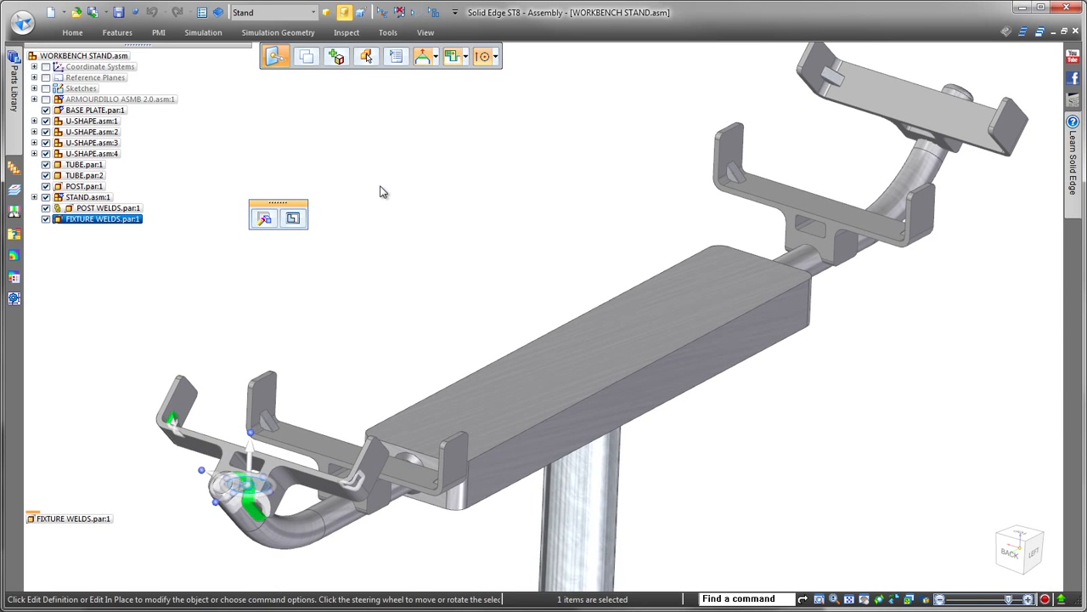
pyautogui.click(68, 32)
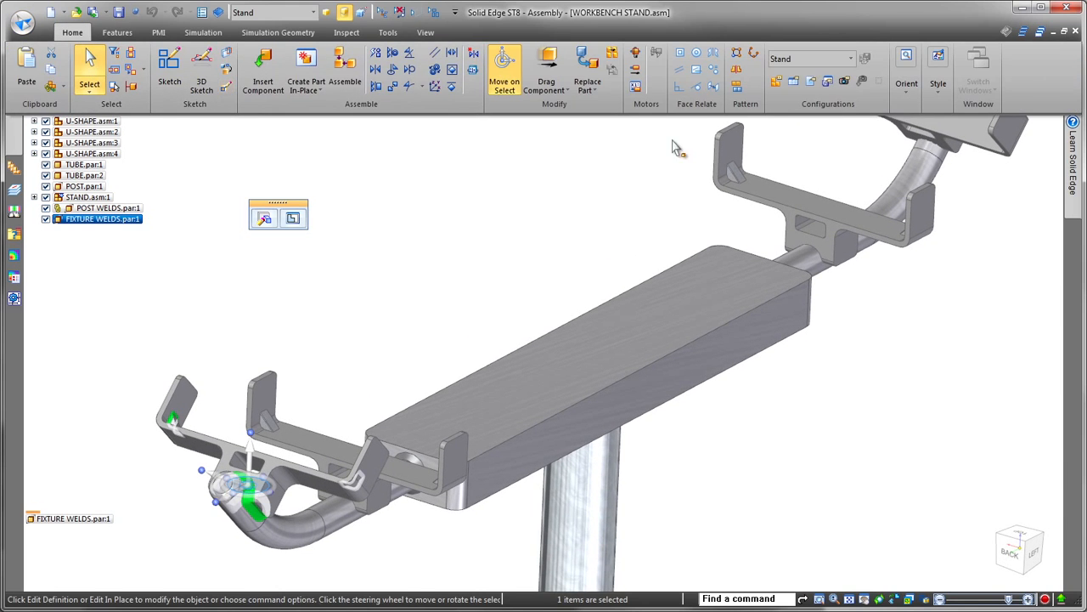
pyautogui.click(736, 87)
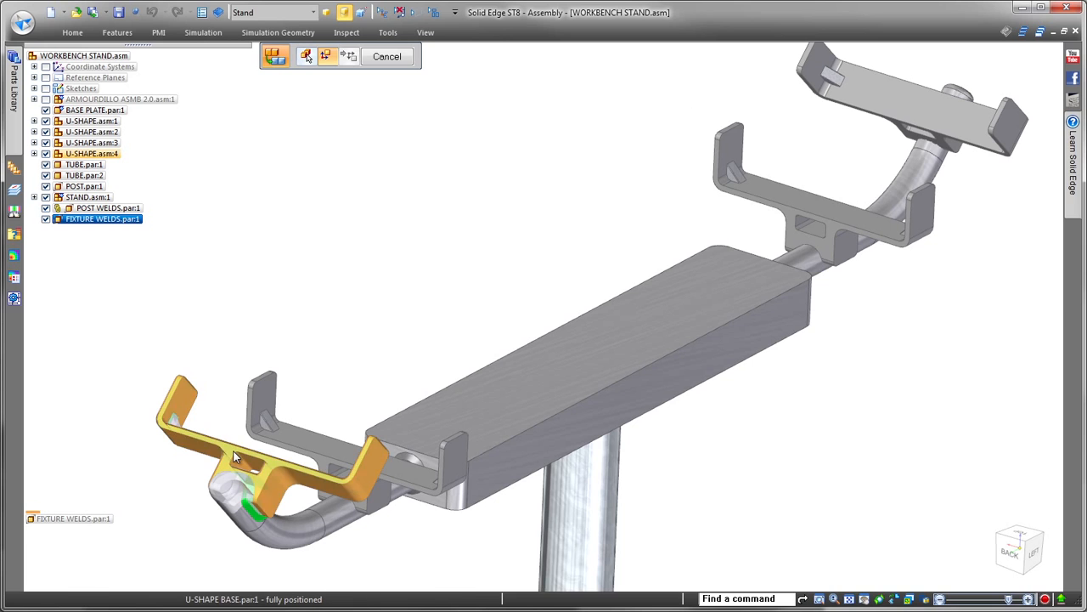
pyautogui.click(256, 437)
pyautogui.click(433, 60)
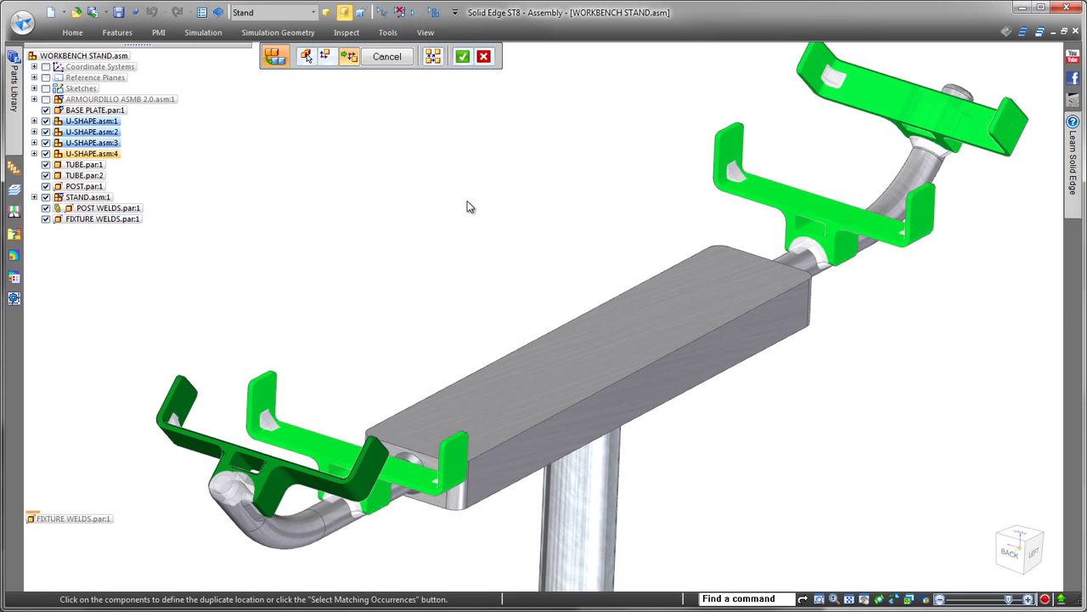
pyautogui.rightClick(466, 200)
pyautogui.rightClick(466, 200)
pyautogui.press('Escape')
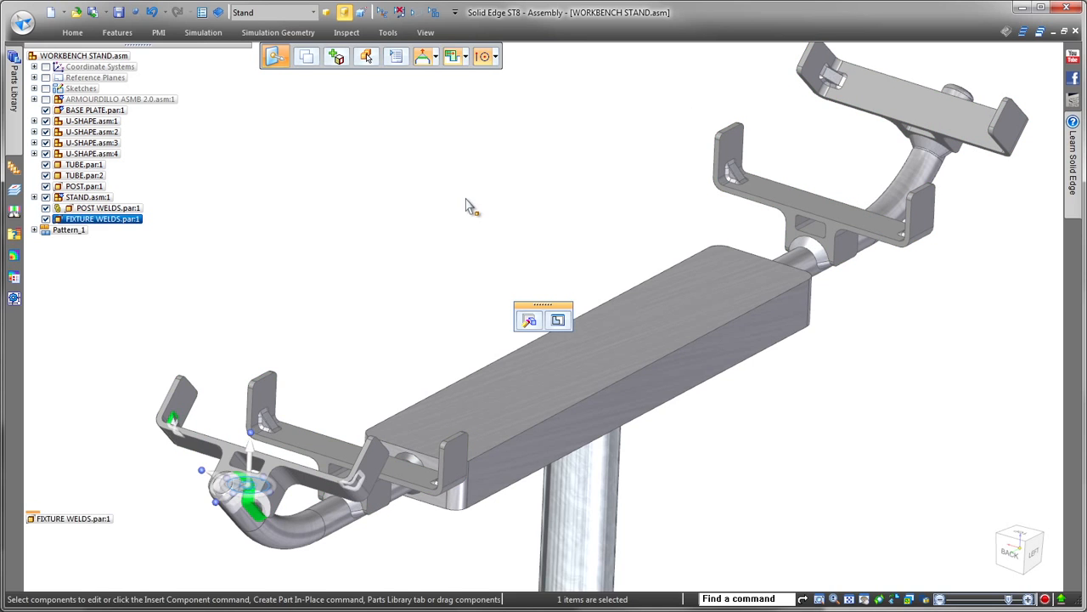
pyautogui.press('Escape')
pyautogui.scroll(-3, 466, 196)
pyautogui.moveTo(466, 193); pyautogui.dragTo(480, 153, button='middle')
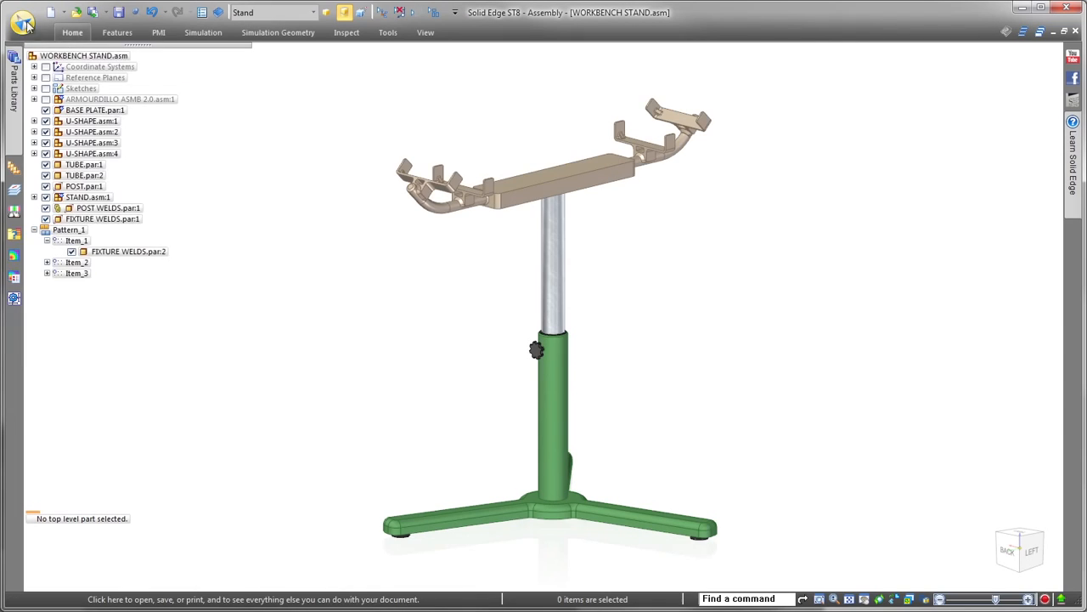
# Step: Create a drawing of the active model and place an end view of the stand on the sheet's left half
pyautogui.click(22, 22)
pyautogui.moveTo(25, 57)
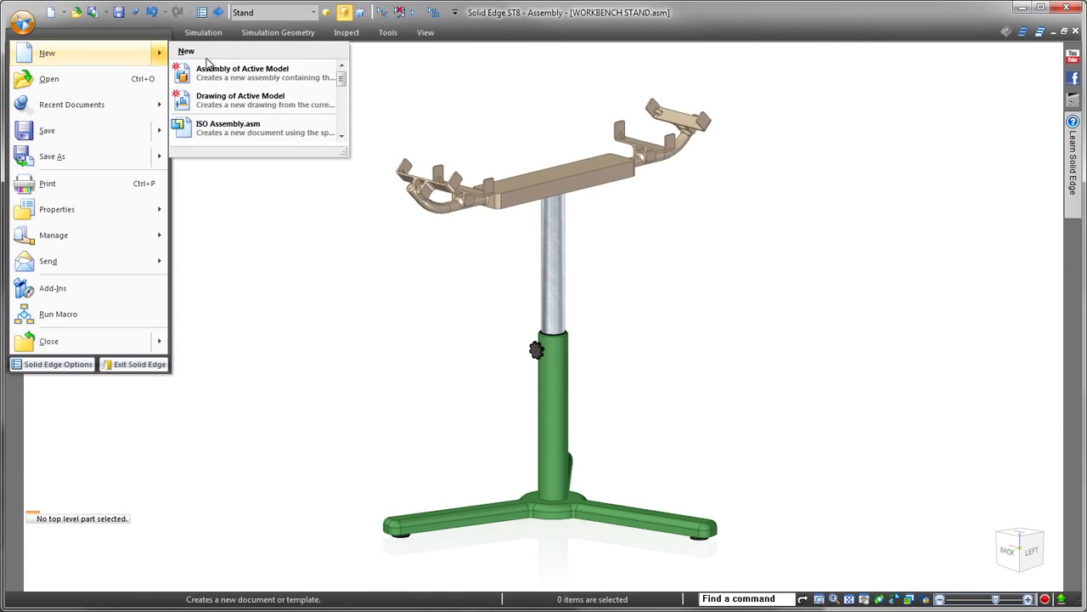
pyautogui.click(240, 100)
pyautogui.click(531, 337)
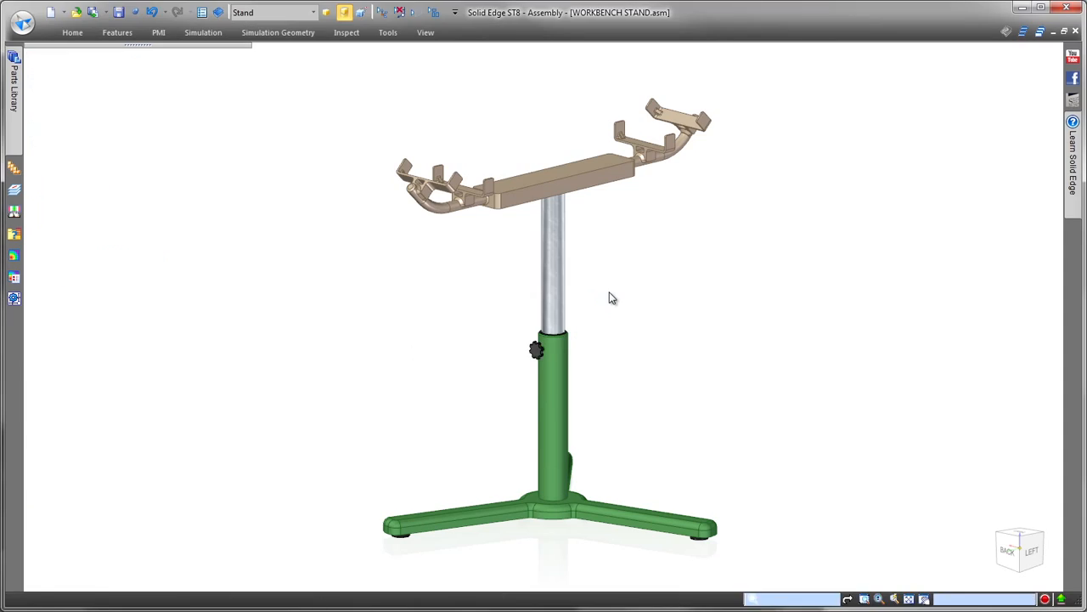
pyautogui.click(645, 57)
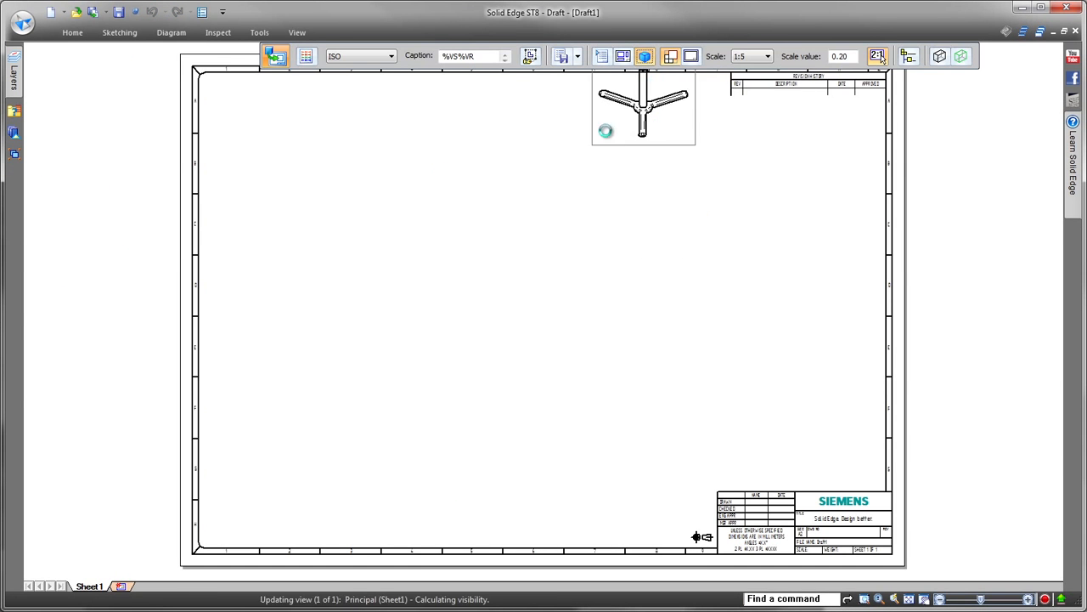
pyautogui.click(368, 311)
# Step: Add a vertical cutting plane line through the centre of the stand's upper fixture and post in the placed view
pyautogui.rightClick(630, 266)
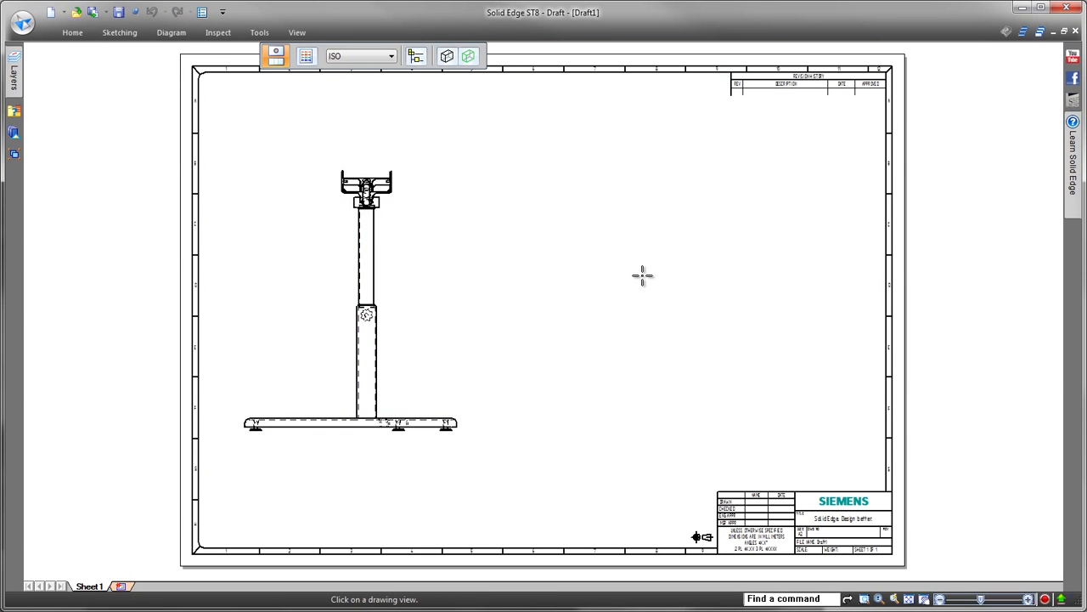
pyautogui.moveTo(643, 276); pyautogui.dragTo(642, 306, button='right')
pyautogui.click(332, 263)
pyautogui.scroll(4, 347, 265)
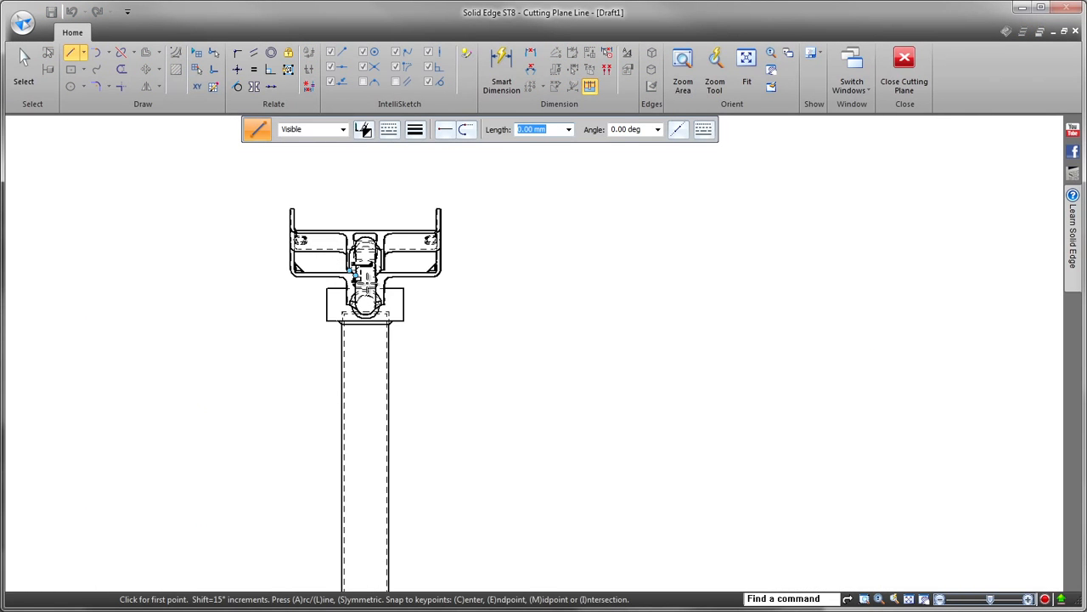
pyautogui.click(365, 331)
pyautogui.click(365, 174)
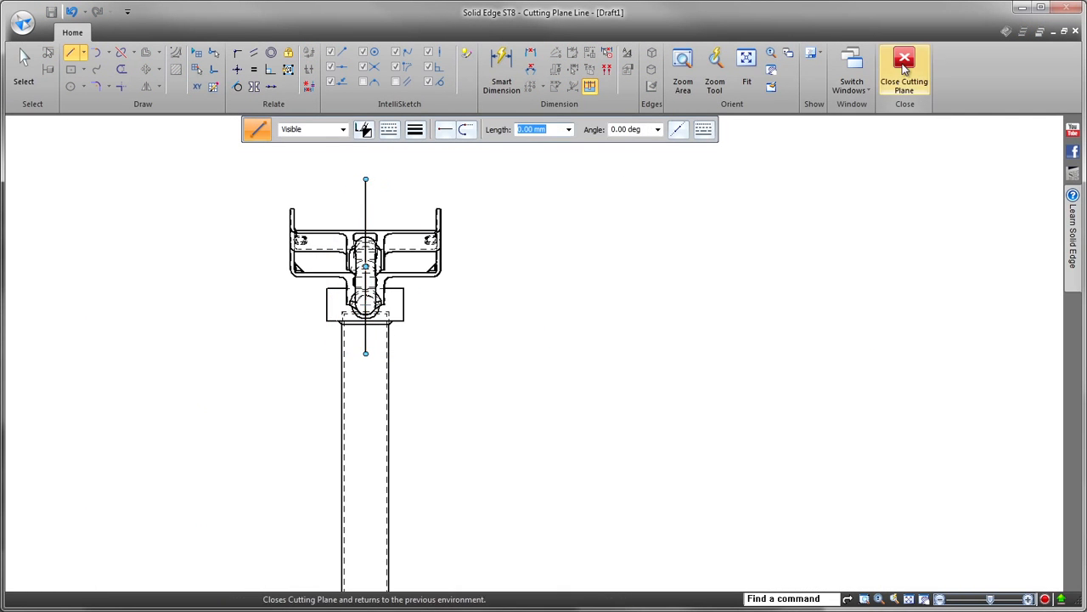
pyautogui.click(903, 66)
# Step: Generate the section view from cutting plane A-A and place it beside the end view
pyautogui.rightClick(635, 172)
pyautogui.click(637, 229)
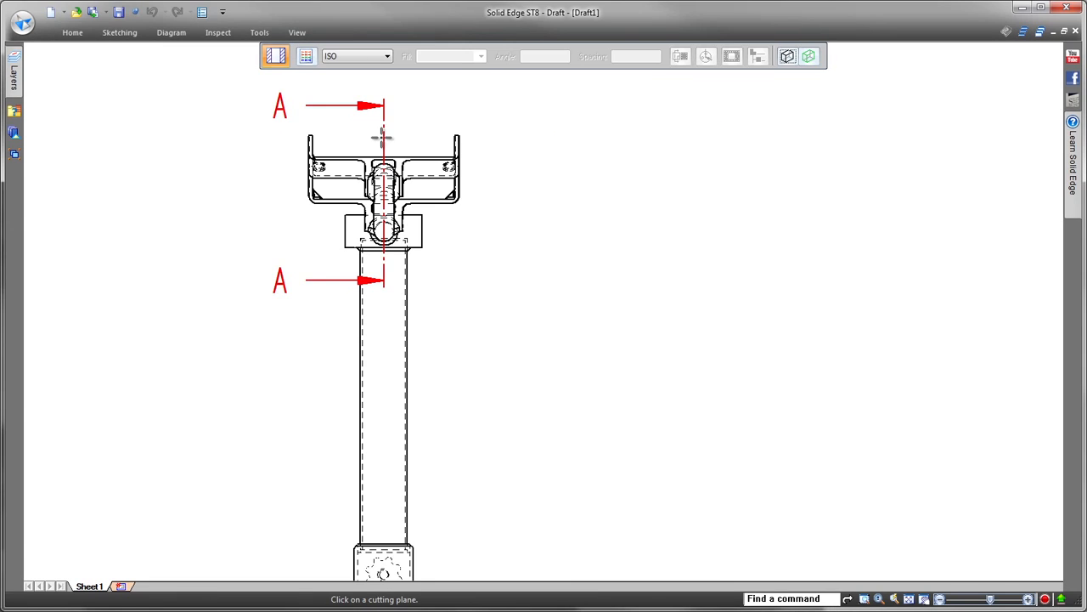
pyautogui.click(937, 138)
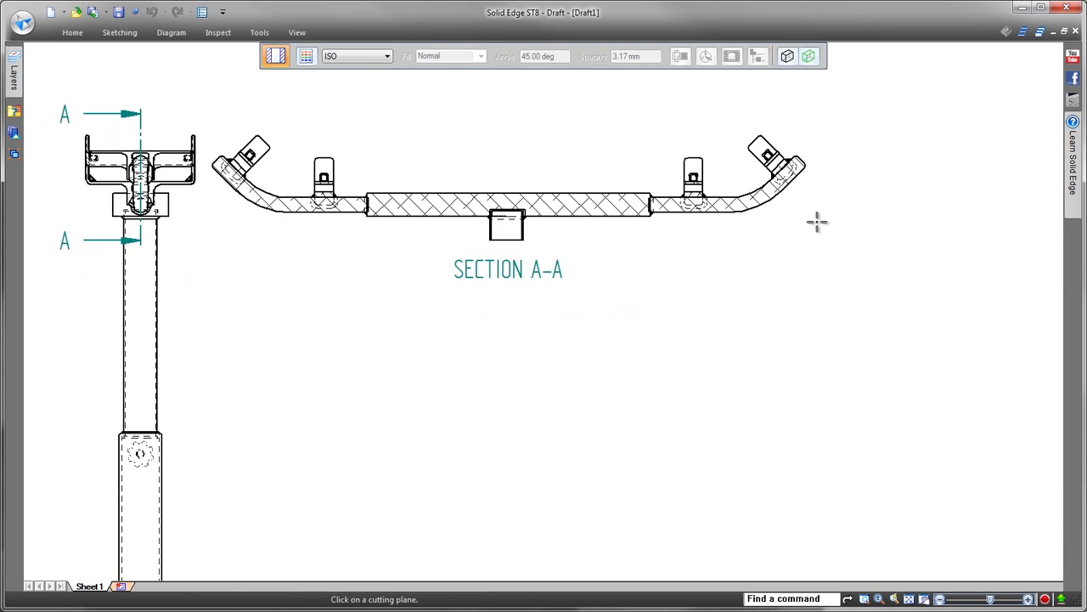
# Step: Create a circular detail view around the inner U-shape at the right end of Section A-A and place it below the section
pyautogui.rightClick(833, 240)
pyautogui.click(805, 213)
pyautogui.click(688, 190)
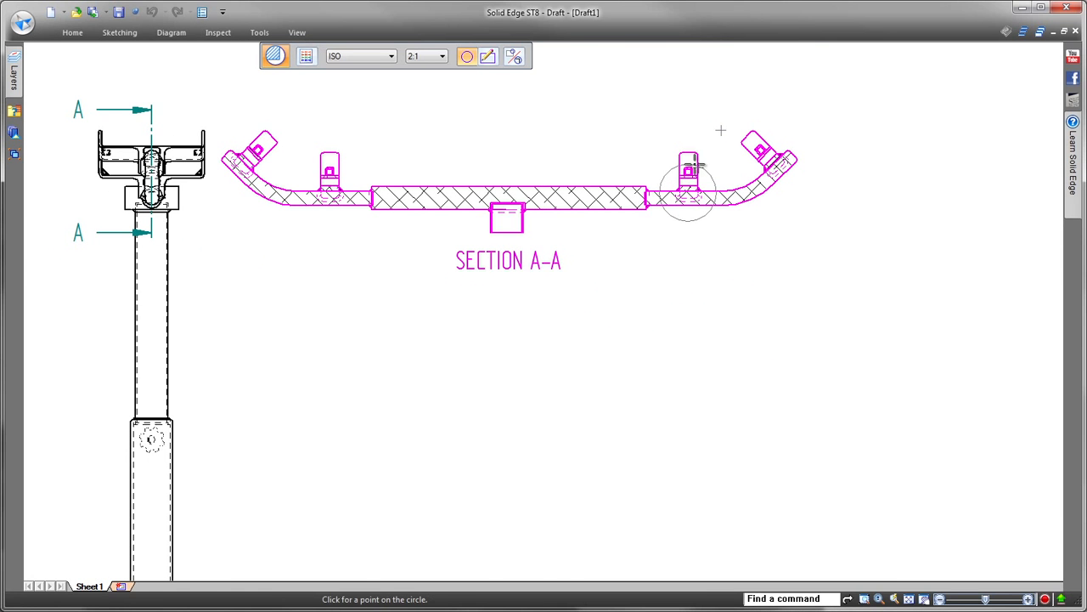
pyautogui.click(693, 165)
pyautogui.click(507, 407)
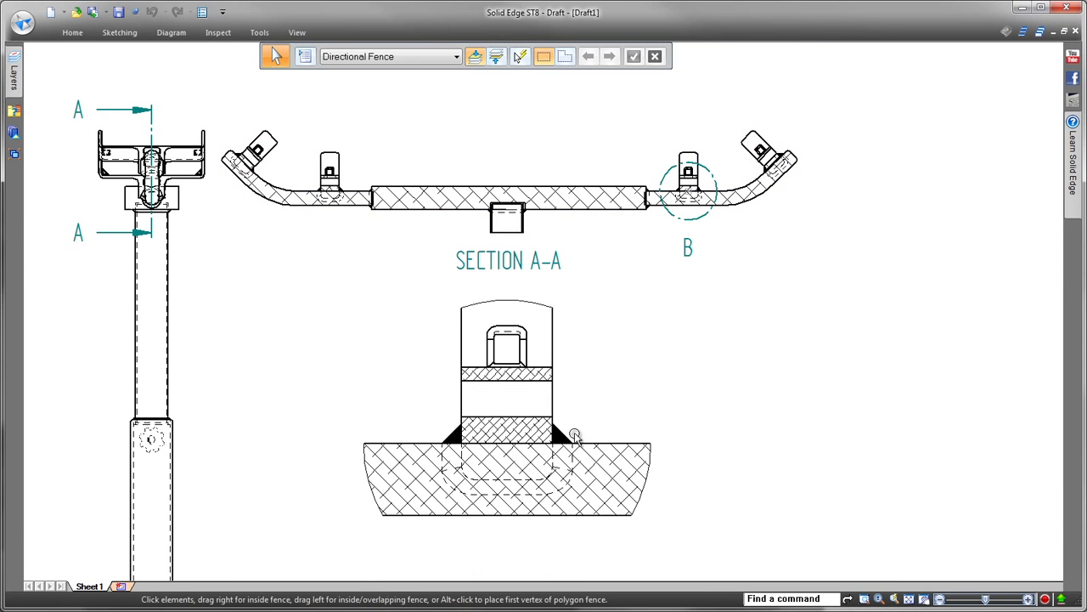
# Step: Attach weld symbols to the fixture weld bead in Detail B and the post weld bead in Section A-A
pyautogui.click(72, 33)
pyautogui.click(669, 56)
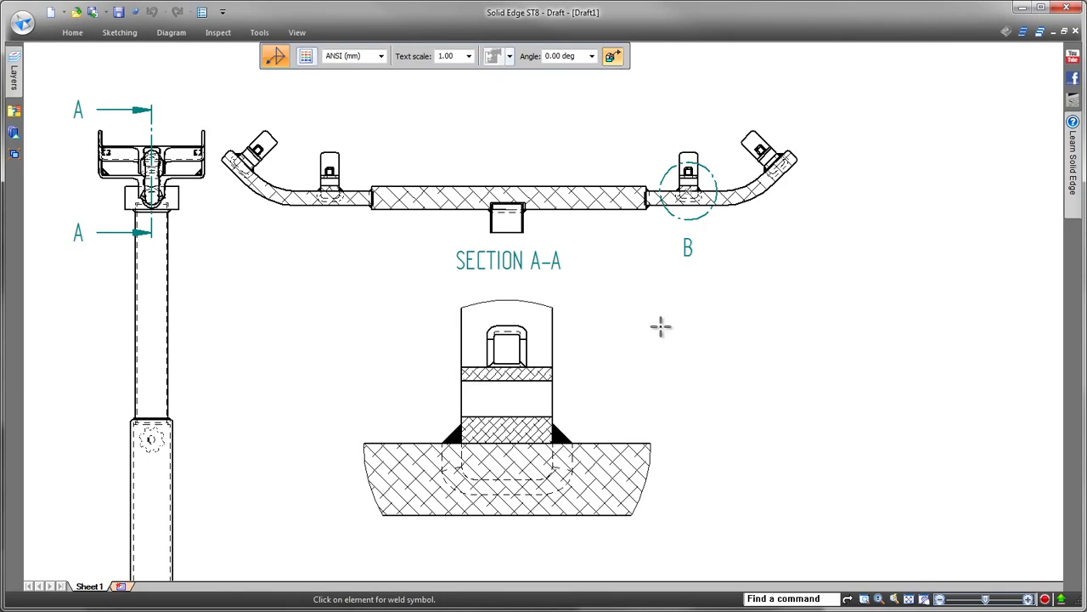
pyautogui.scroll(2, 671, 340)
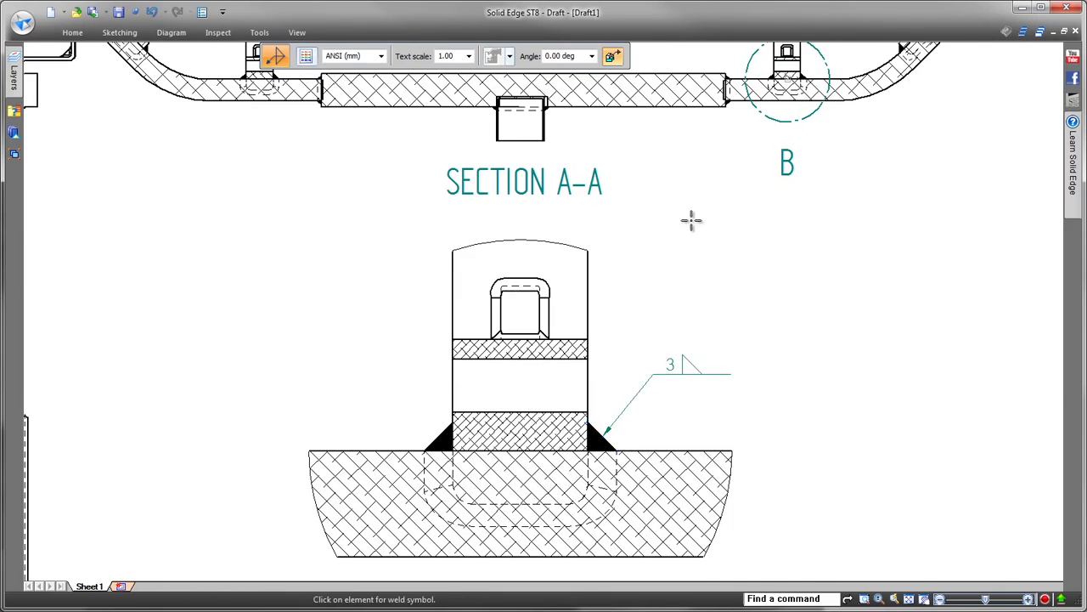
pyautogui.scroll(2, 690, 220)
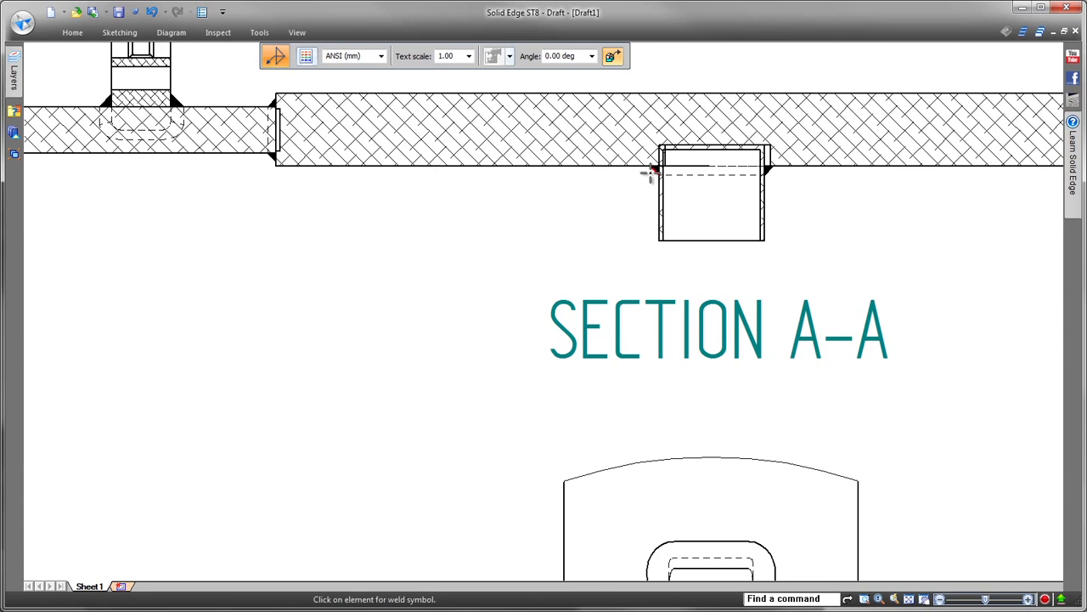
pyautogui.click(476, 323)
# Step: Create a ballooned parts list from Section A-A with the Work Stand settings and place it beside Detail B
pyautogui.scroll(-4, 961, 255)
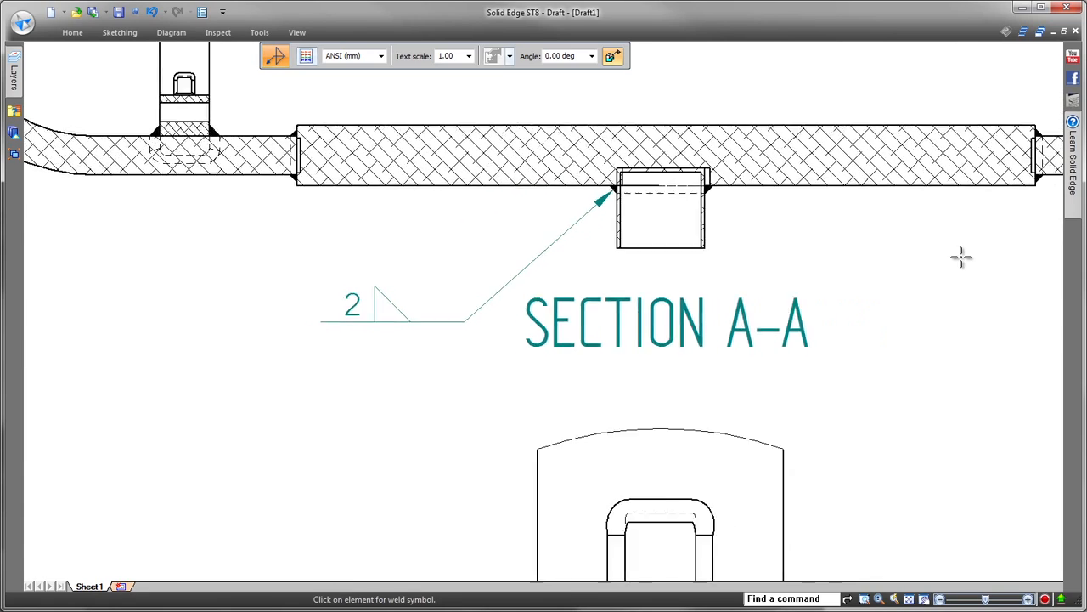
pyautogui.scroll(-1, 878, 293)
pyautogui.rightClick(874, 286)
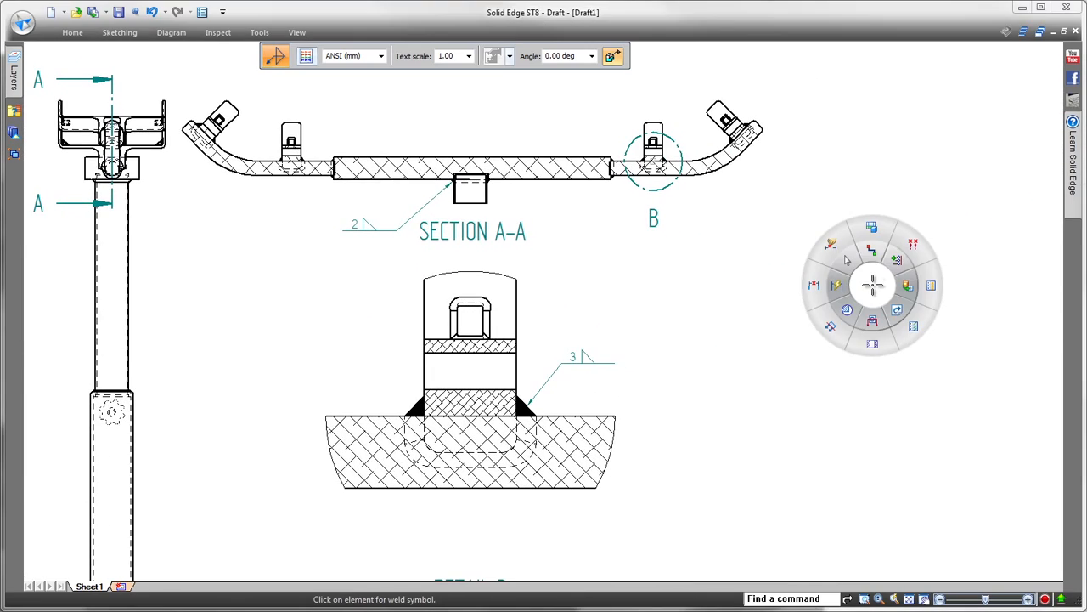
pyautogui.click(872, 225)
pyautogui.click(727, 170)
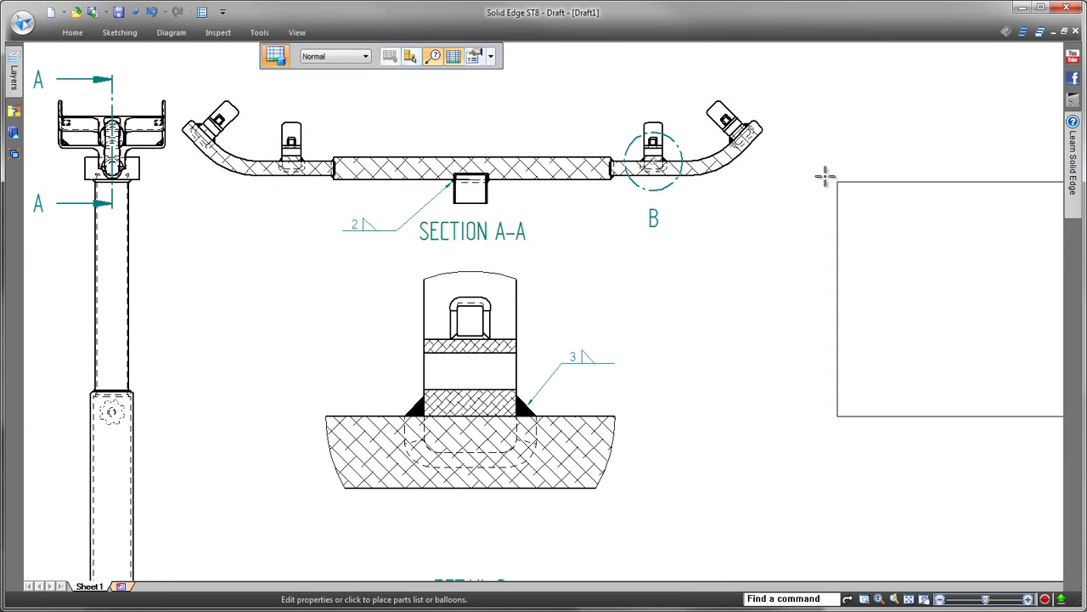
pyautogui.click(491, 56)
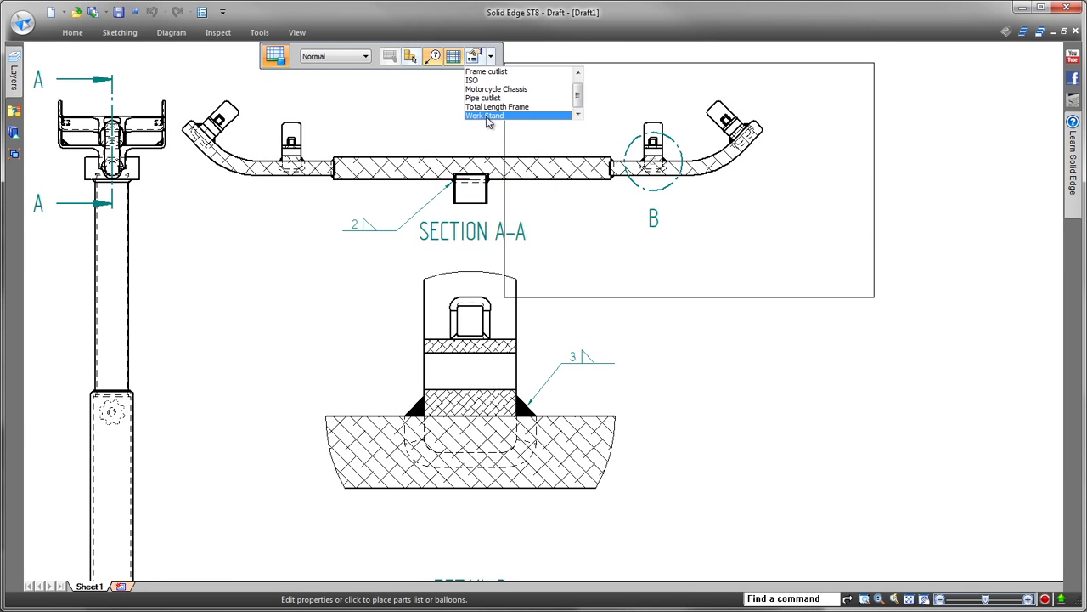
pyautogui.click(487, 117)
pyautogui.moveTo(629, 252); pyautogui.dragTo(427, 247, button='middle')
pyautogui.scroll(-4, 451, 251)
pyautogui.moveTo(462, 282); pyautogui.dragTo(468, 248, button='middle')
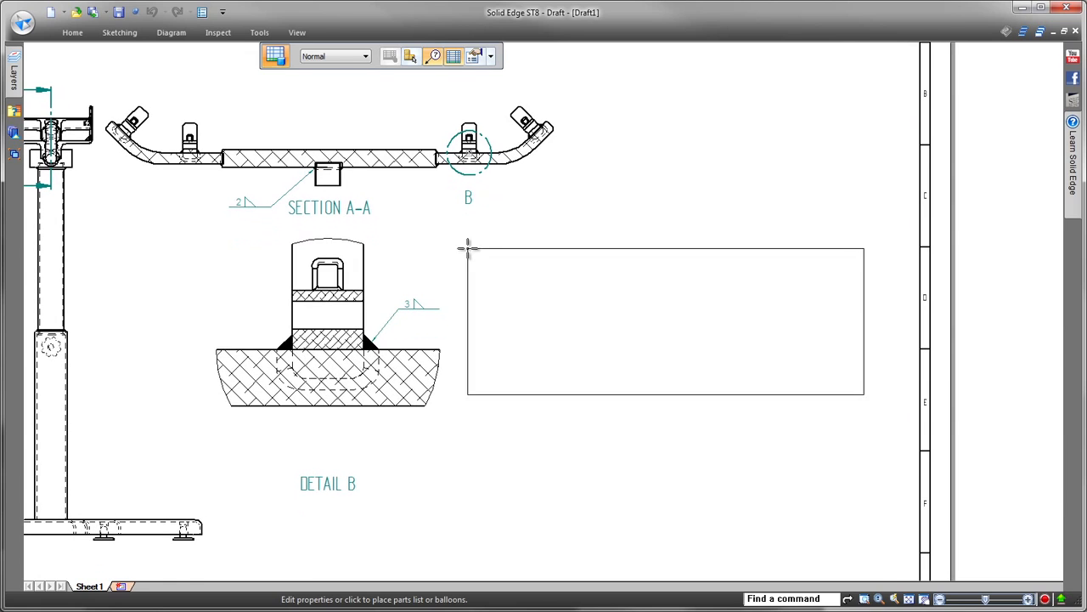
pyautogui.click(472, 226)
pyautogui.moveTo(787, 117)
pyautogui.keyDown('ctrl'); pyautogui.mouseDown(button='middle')
pyautogui.moveTo(810, 148)
pyautogui.moveTo(801, 155)
pyautogui.mouseUp(button='middle'); pyautogui.keyUp('ctrl')
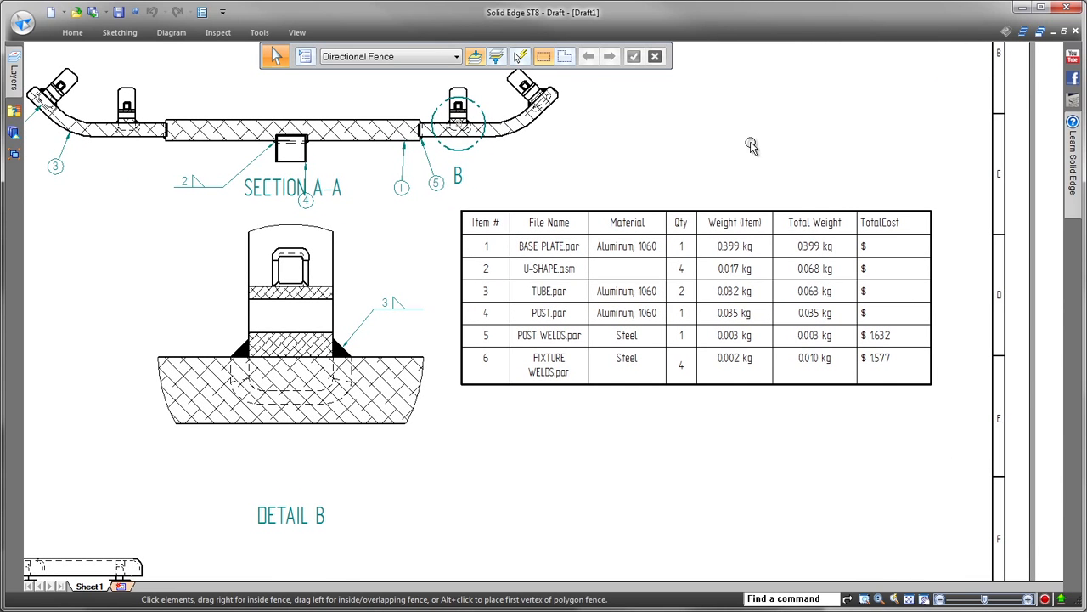
# Step: Move the item 4 balloon clear of the Section A-A caption
pyautogui.click(308, 208)
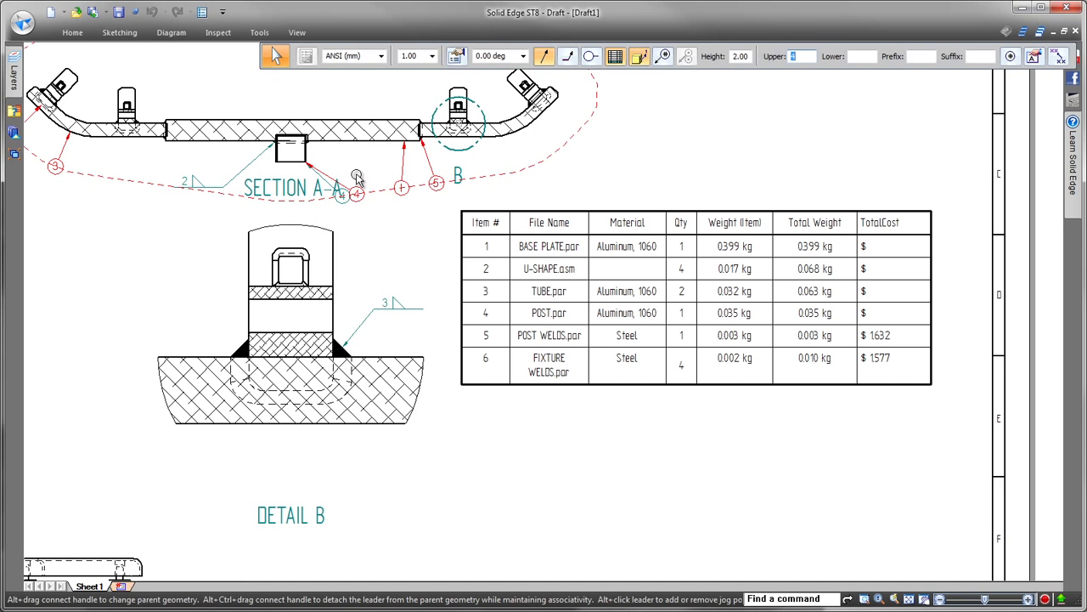
pyautogui.press('Escape')
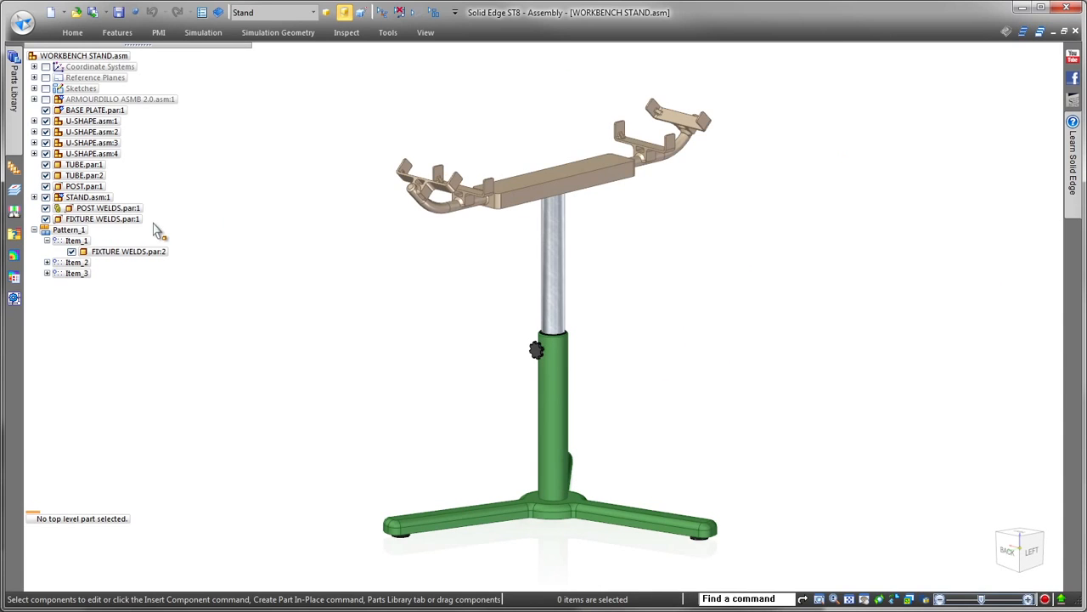
# Step: Edit POST WELDS within the assembly and set the base thickness of the fillet weld between post and base plate to 6 mm
pyautogui.click(109, 208)
pyautogui.click(291, 209)
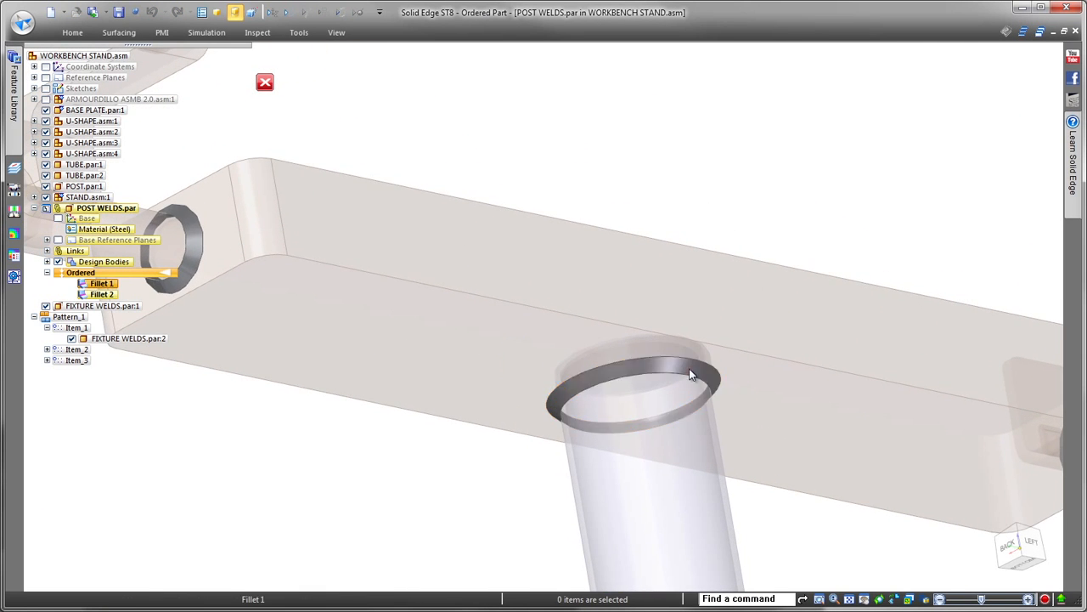
pyautogui.click(558, 384)
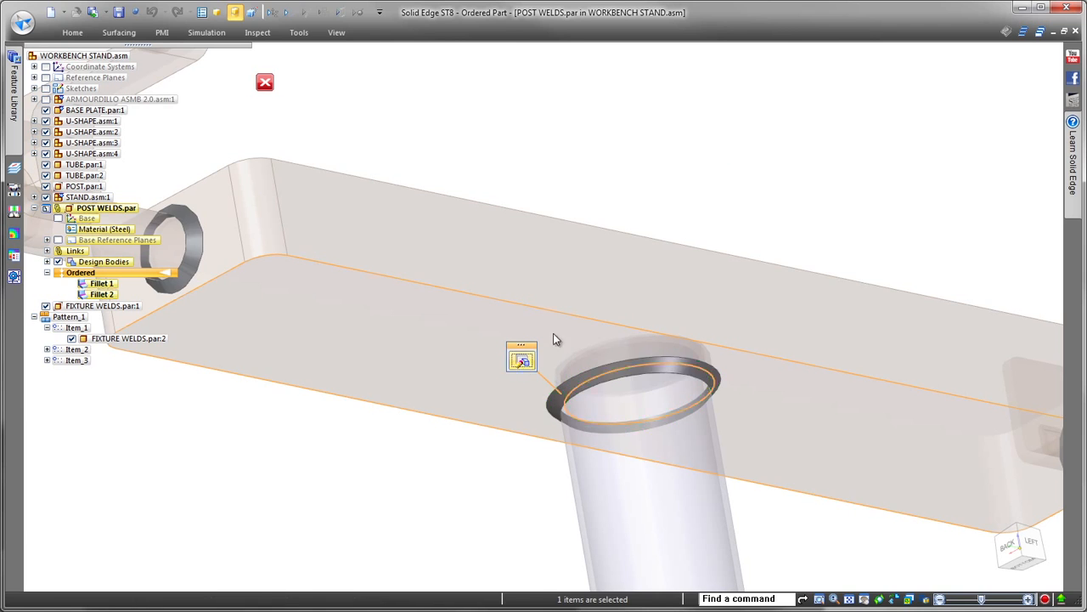
pyautogui.click(307, 57)
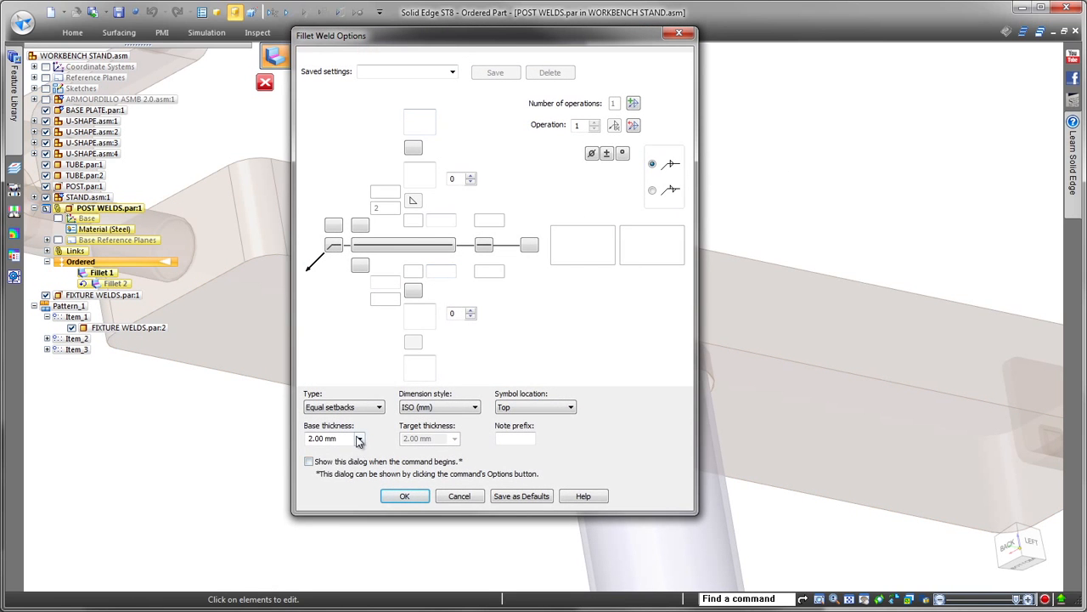
pyautogui.click(405, 496)
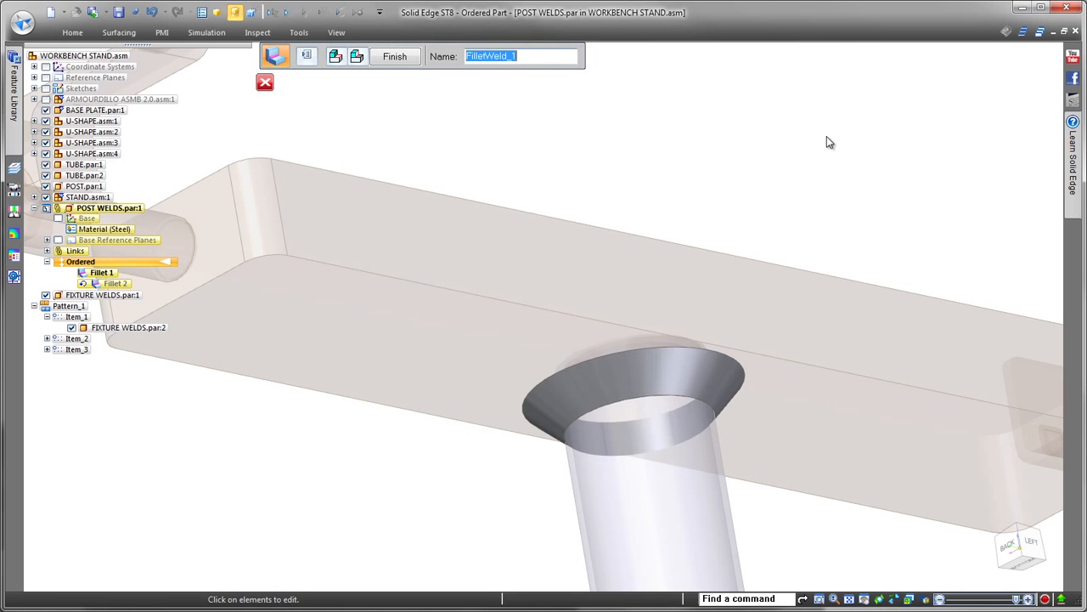
pyautogui.rightClick(686, 127)
pyautogui.click(693, 126)
# Step: Save the edited POST WELDS part
pyautogui.scroll(-1, 695, 127)
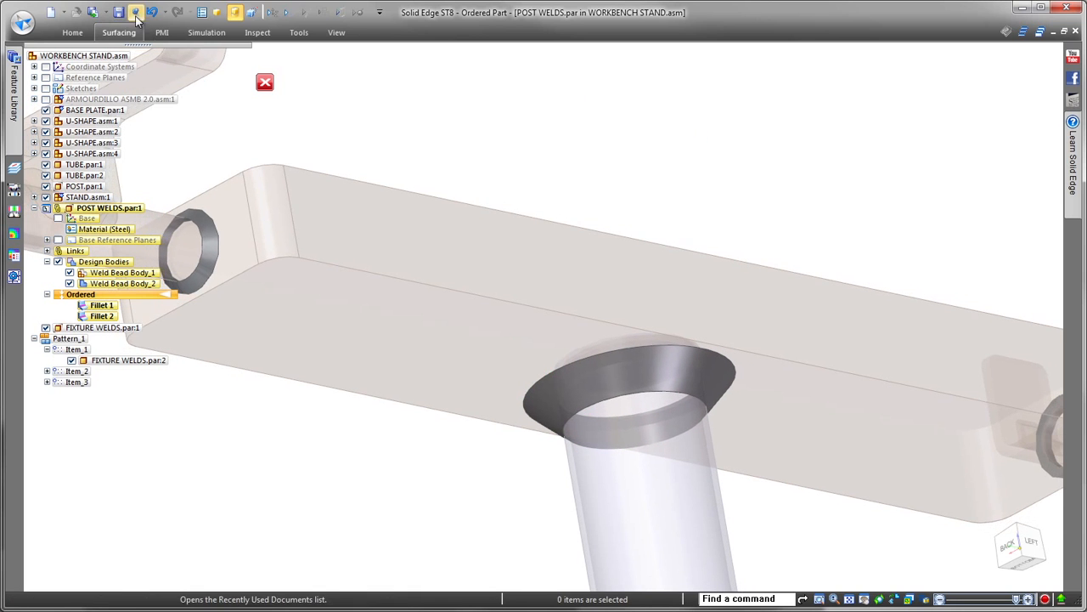
pyautogui.click(118, 14)
pyautogui.scroll(-8, 611, 129)
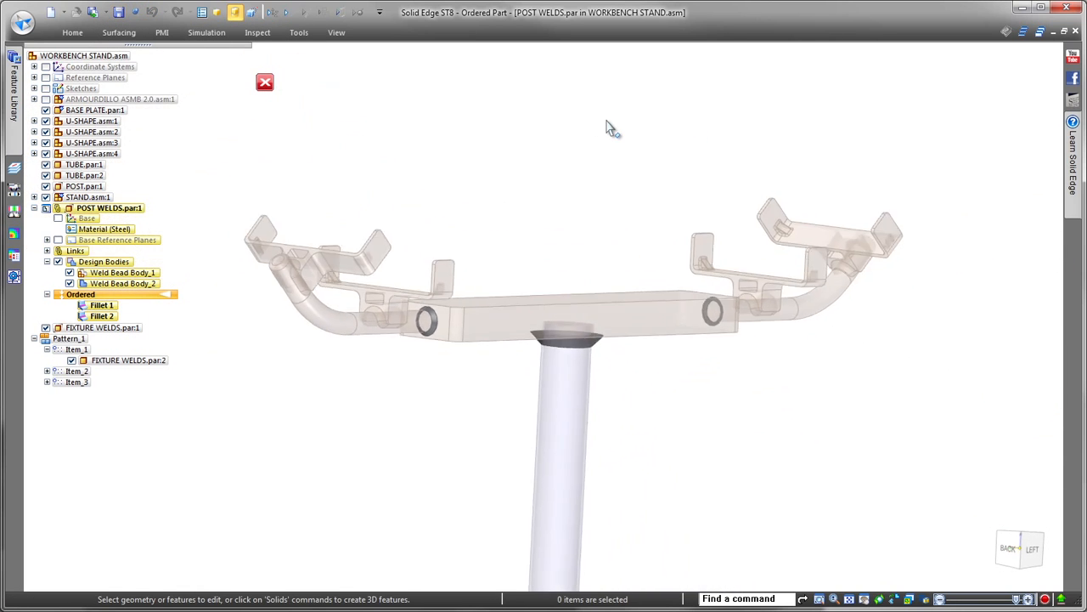
pyautogui.scroll(-3, 607, 128)
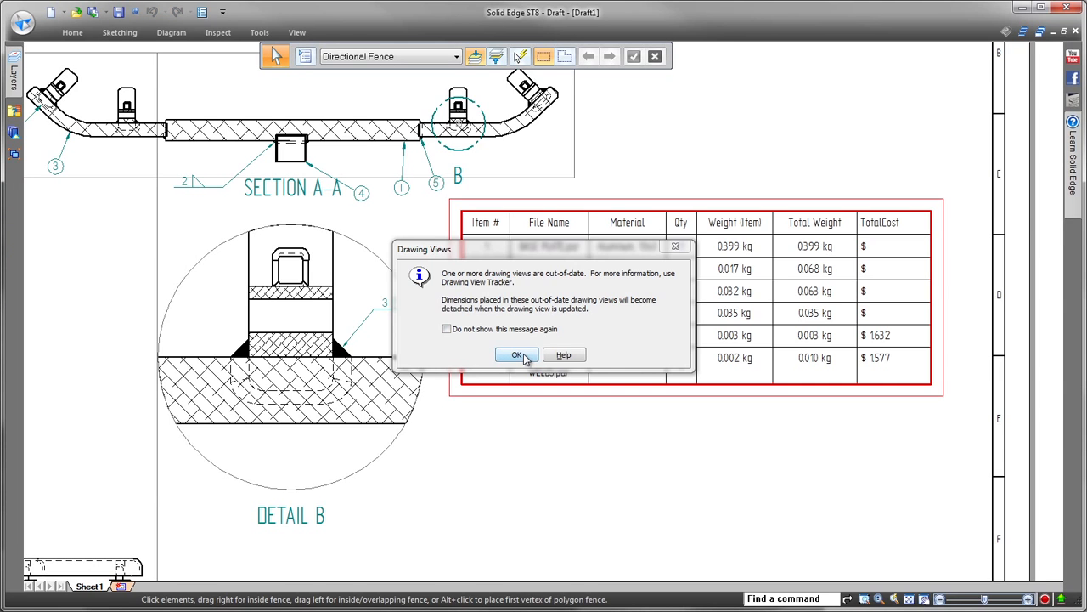
# Step: Update the out-of-date drawing views in Draft1 and close the Dimension Tracker report
pyautogui.click(518, 355)
pyautogui.click(74, 33)
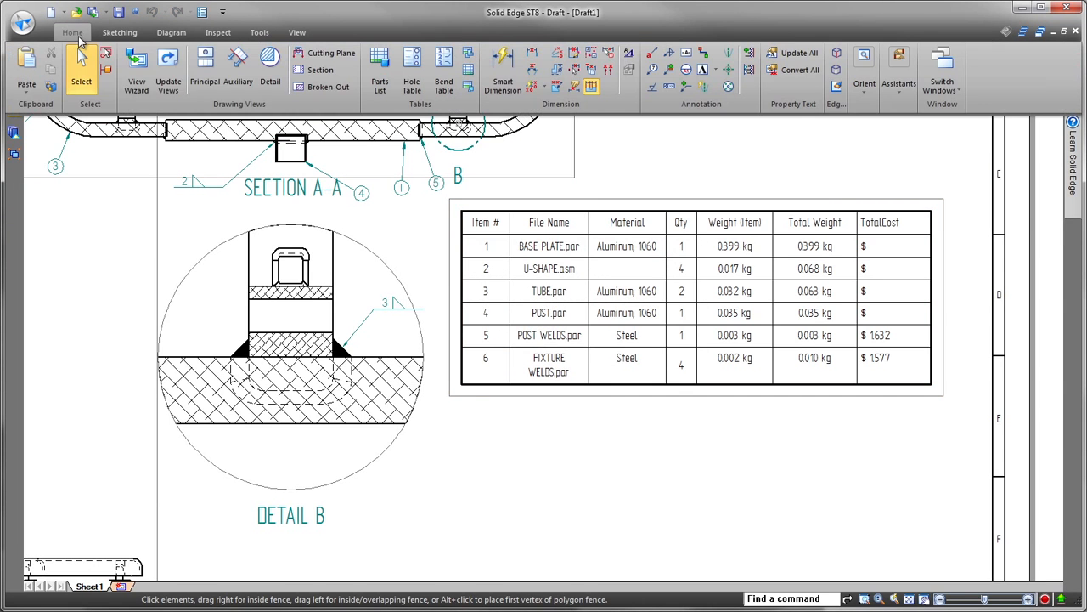
pyautogui.click(163, 75)
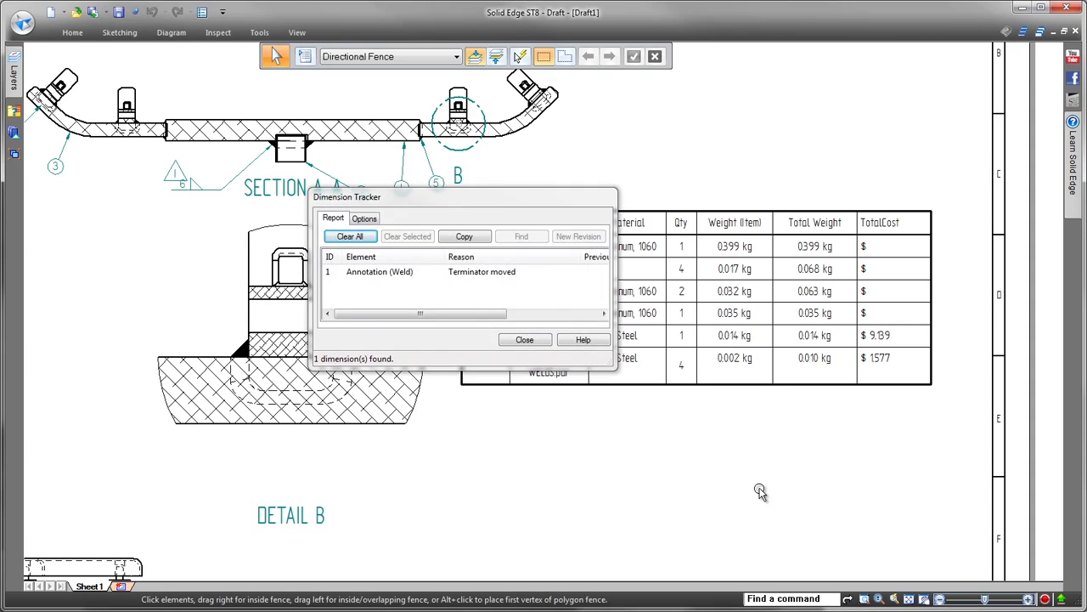
pyautogui.moveTo(530, 201); pyautogui.dragTo(495, 282)
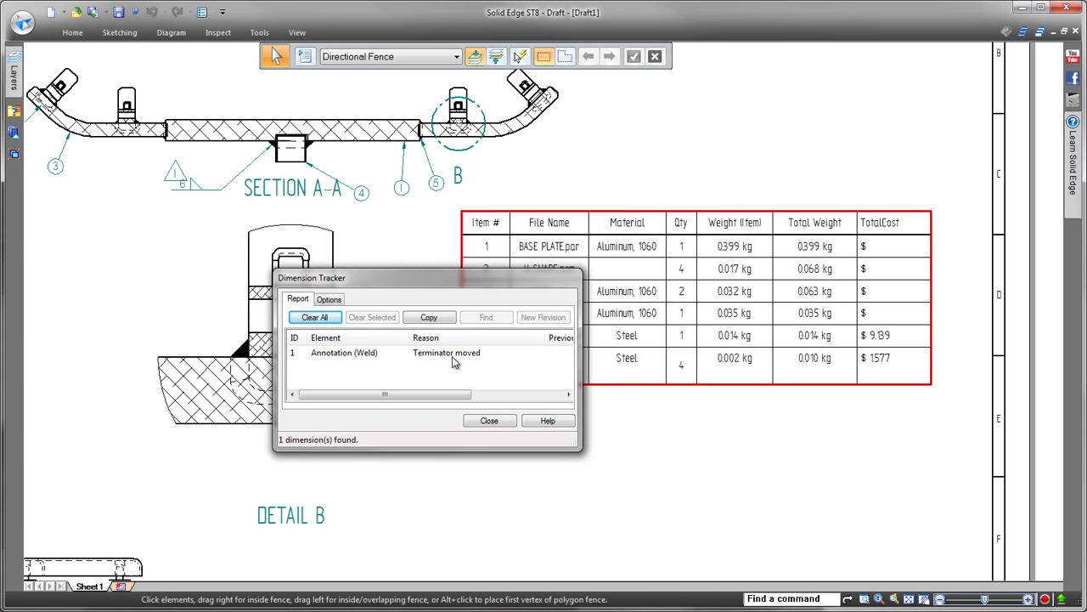
pyautogui.click(489, 420)
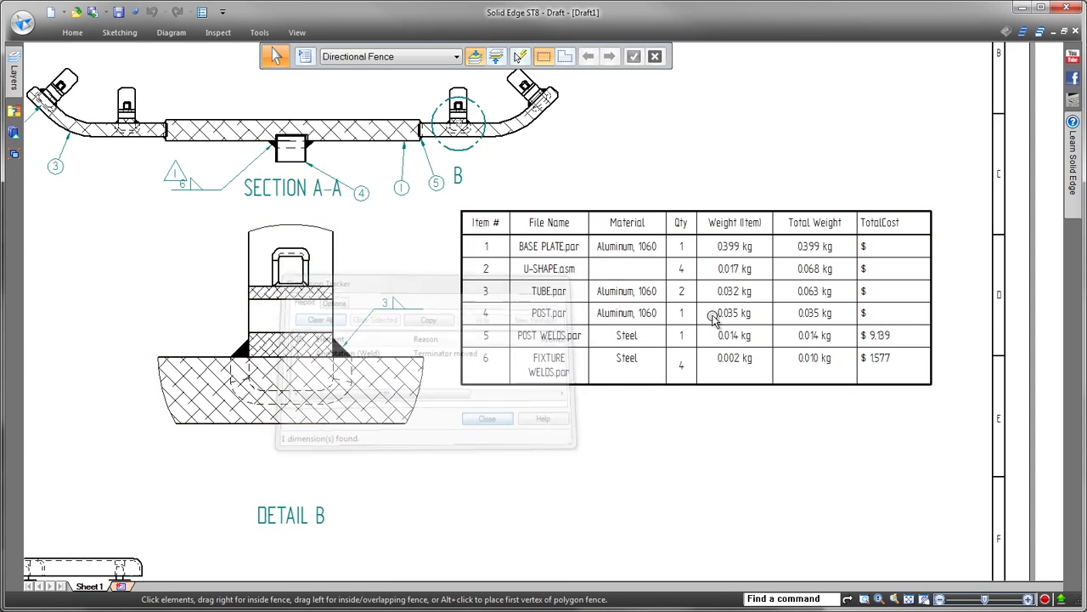
pyautogui.scroll(3, 808, 139)
pyautogui.scroll(-5, 828, 125)
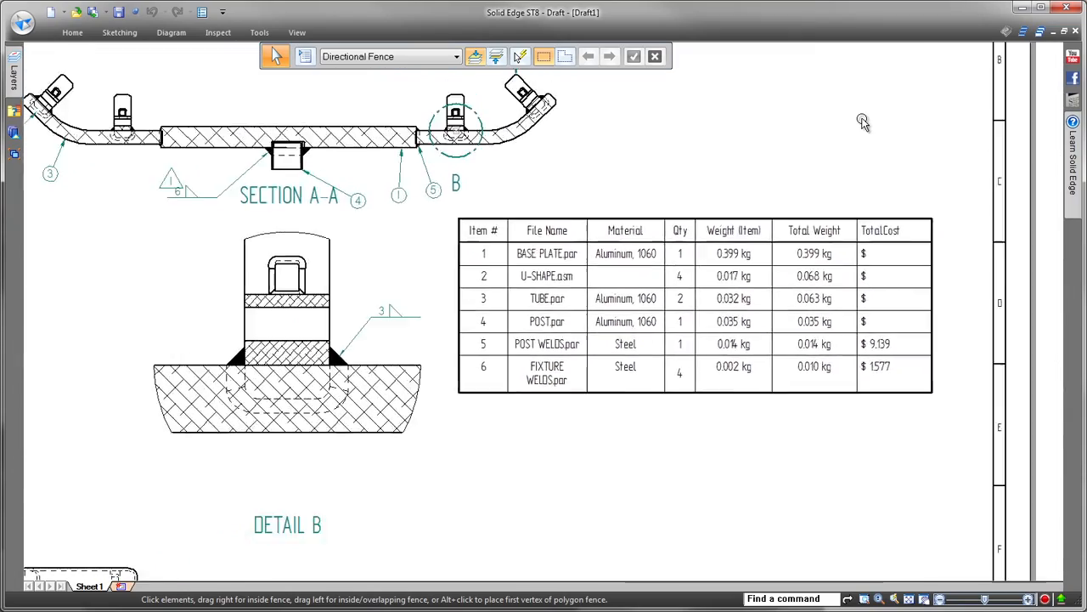